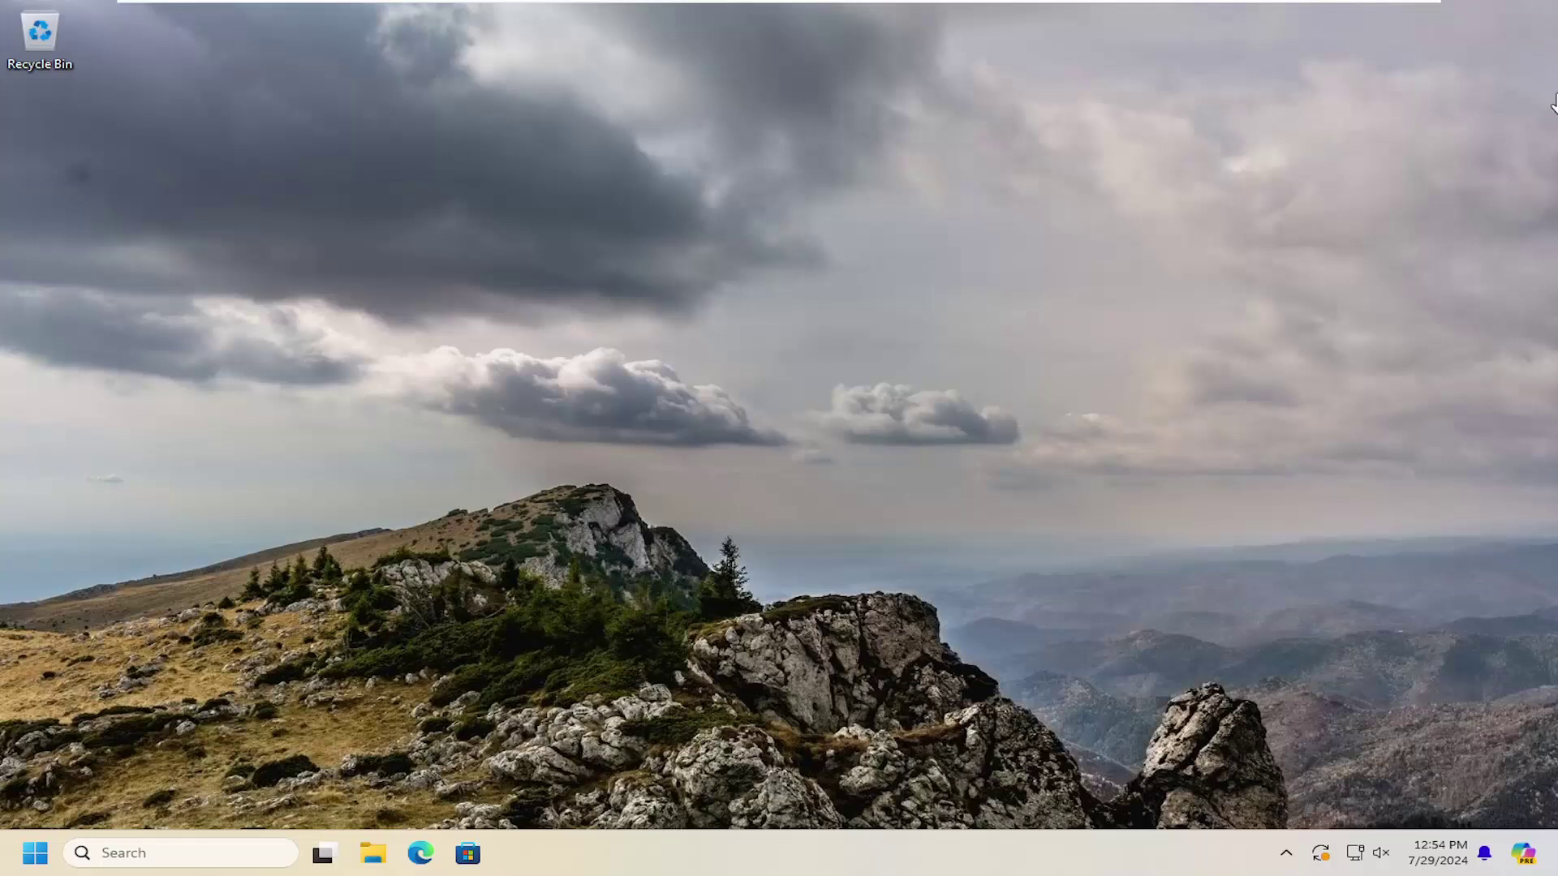
Open the Start menu to search for Device Manager.
left_click(34, 853)
type("dev")
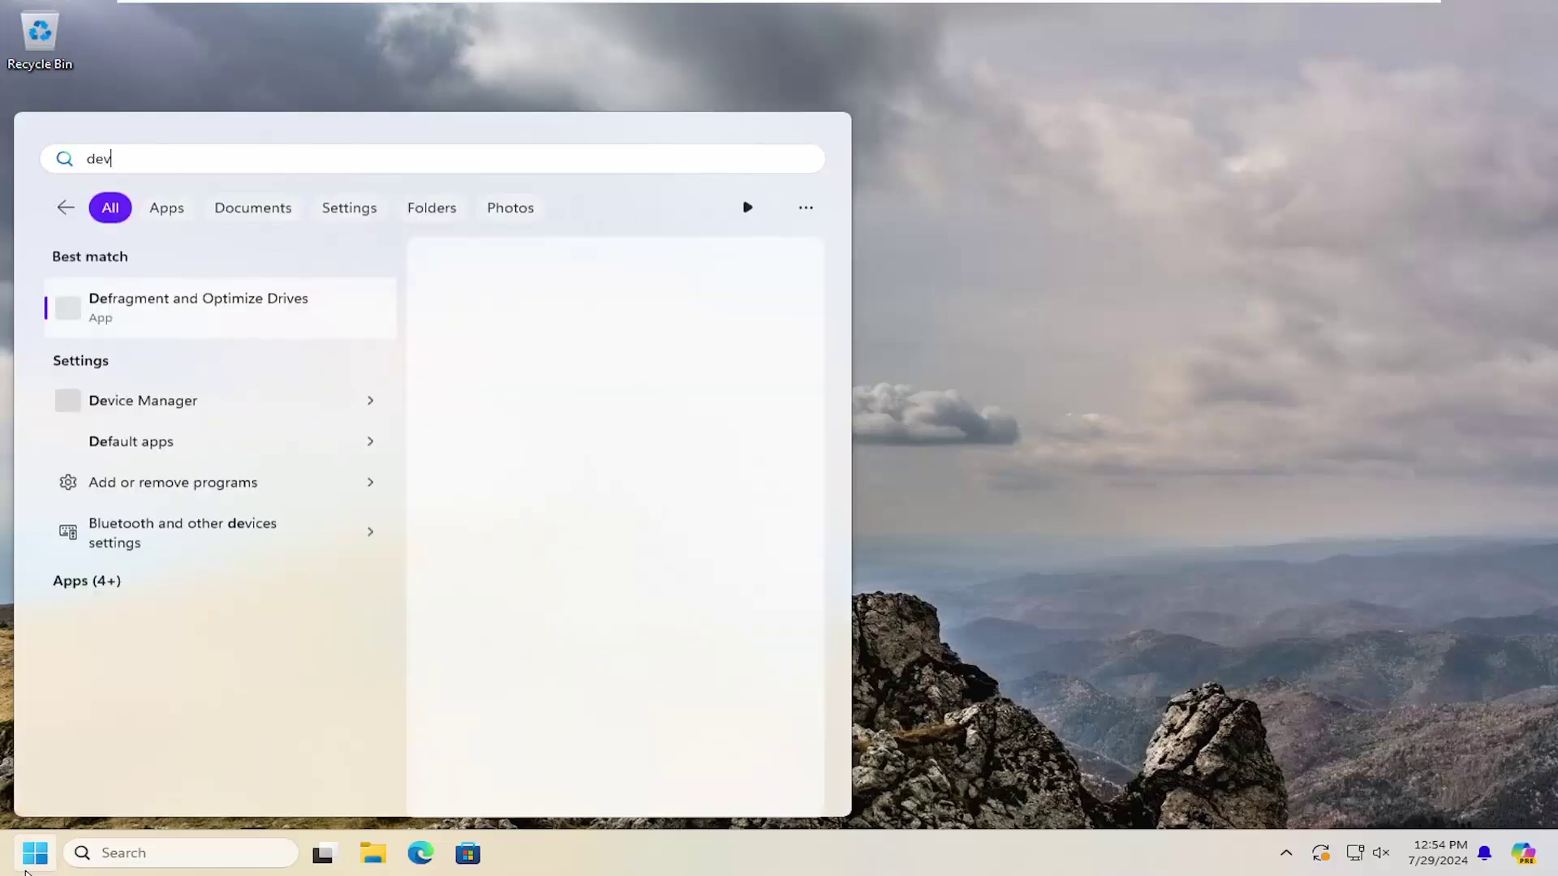
type("ice manager")
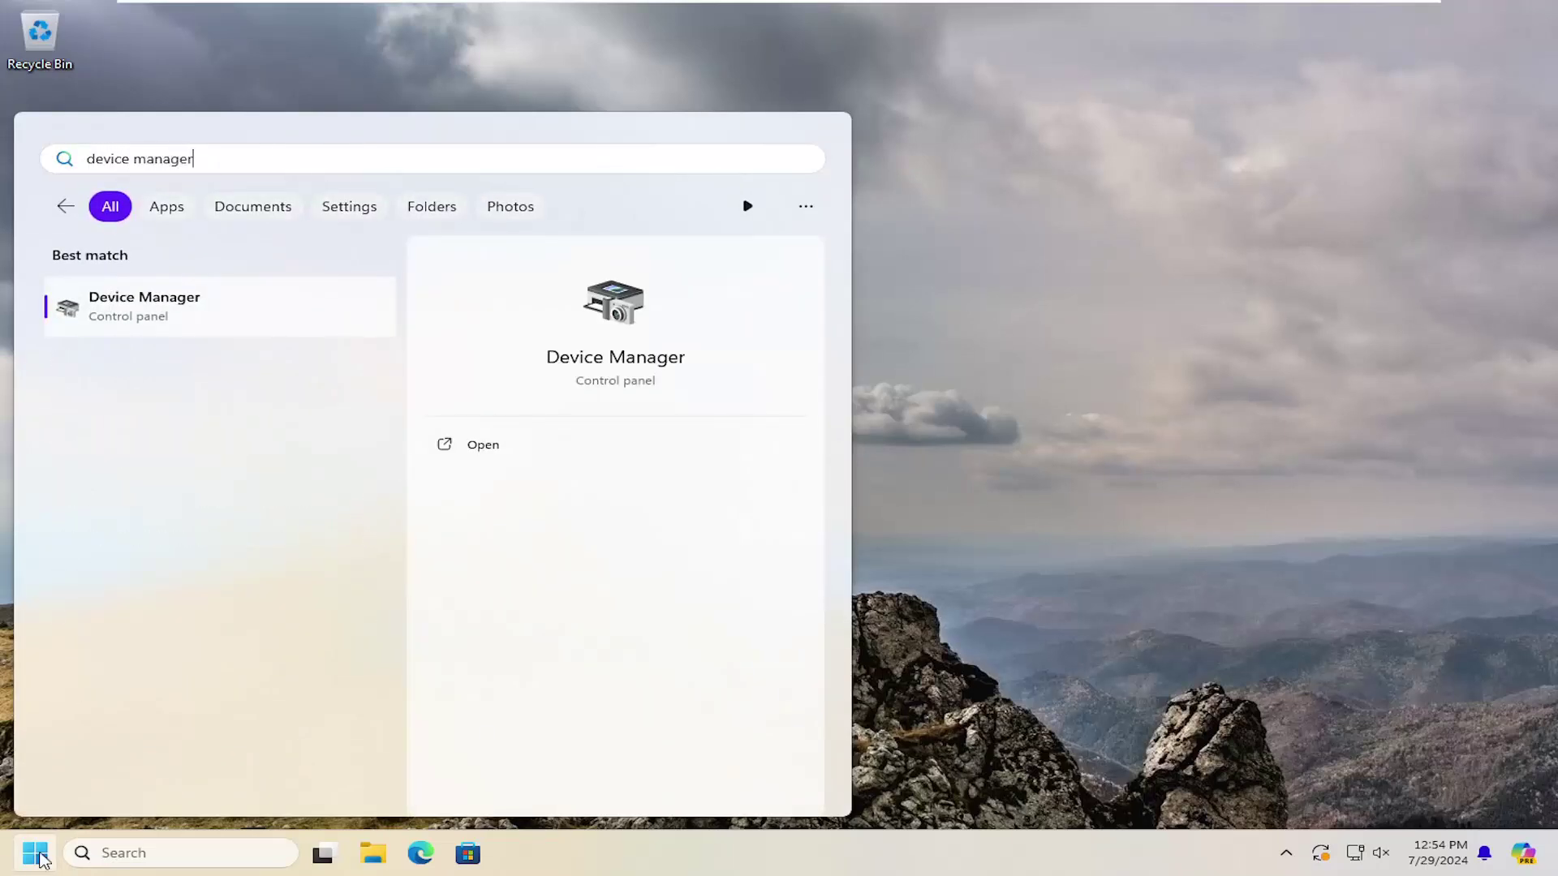
Open Device Manager and uninstall the HID-compliant mouse under Mice and other pointing devices.
left_click(135, 314)
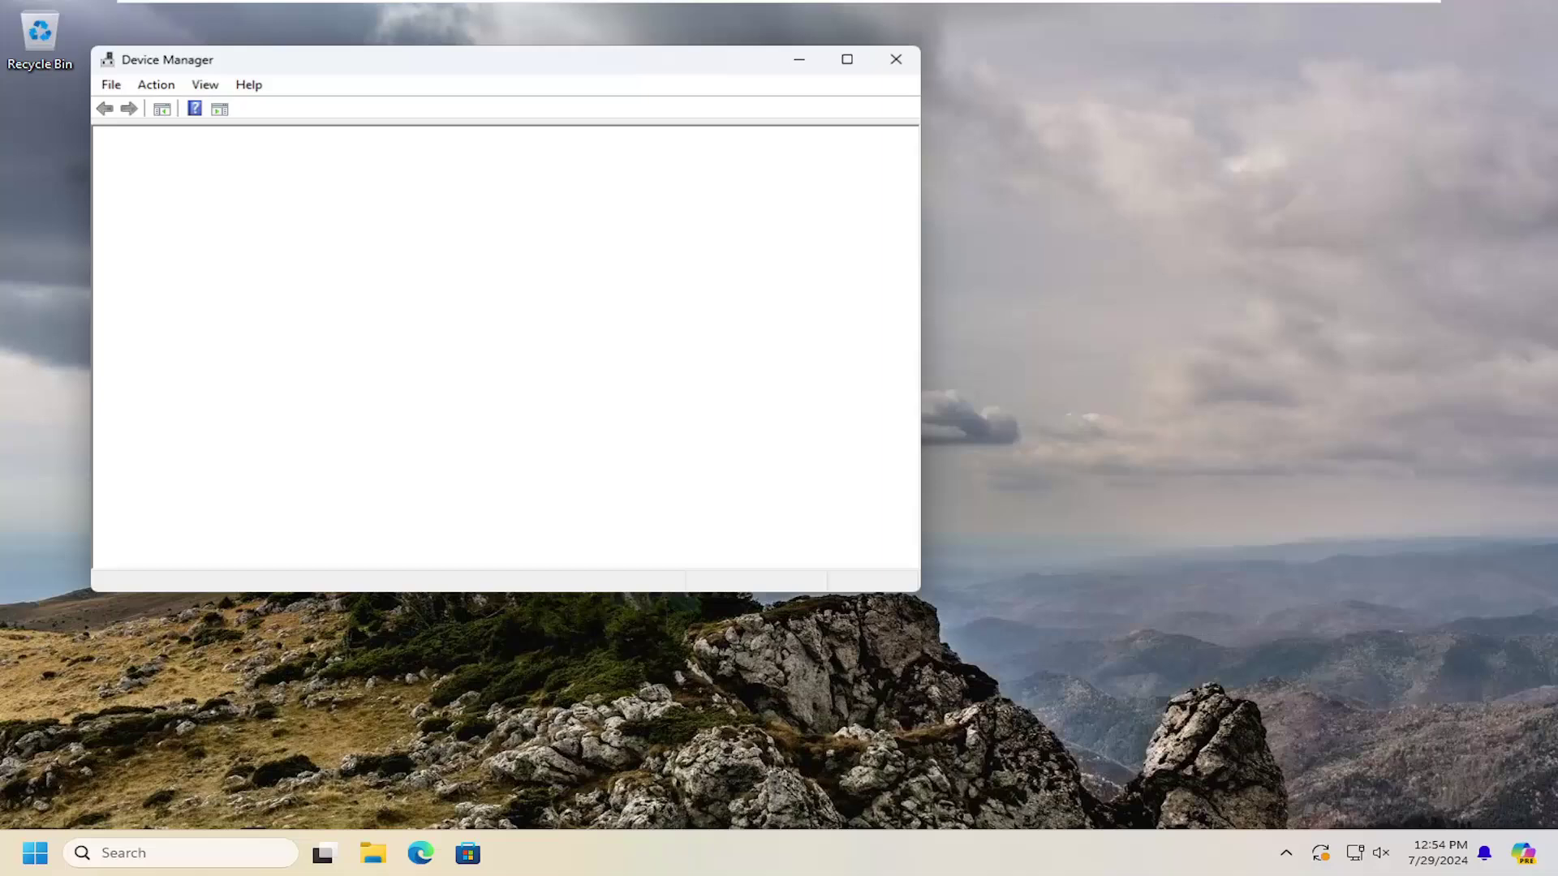
left_click_drag(554, 63, 883, 105)
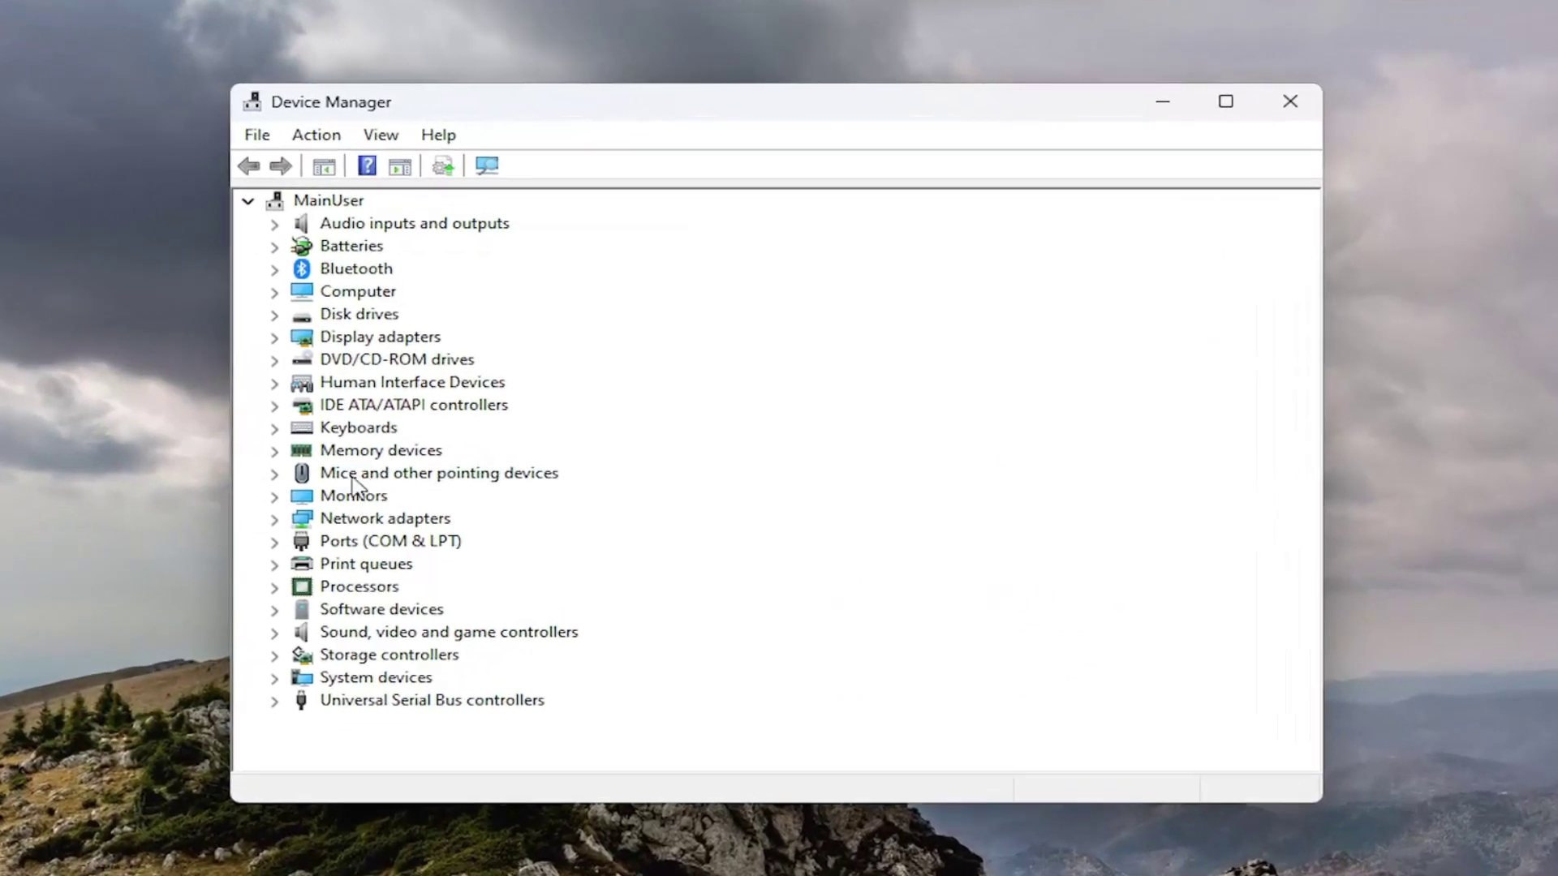
double_click(354, 475)
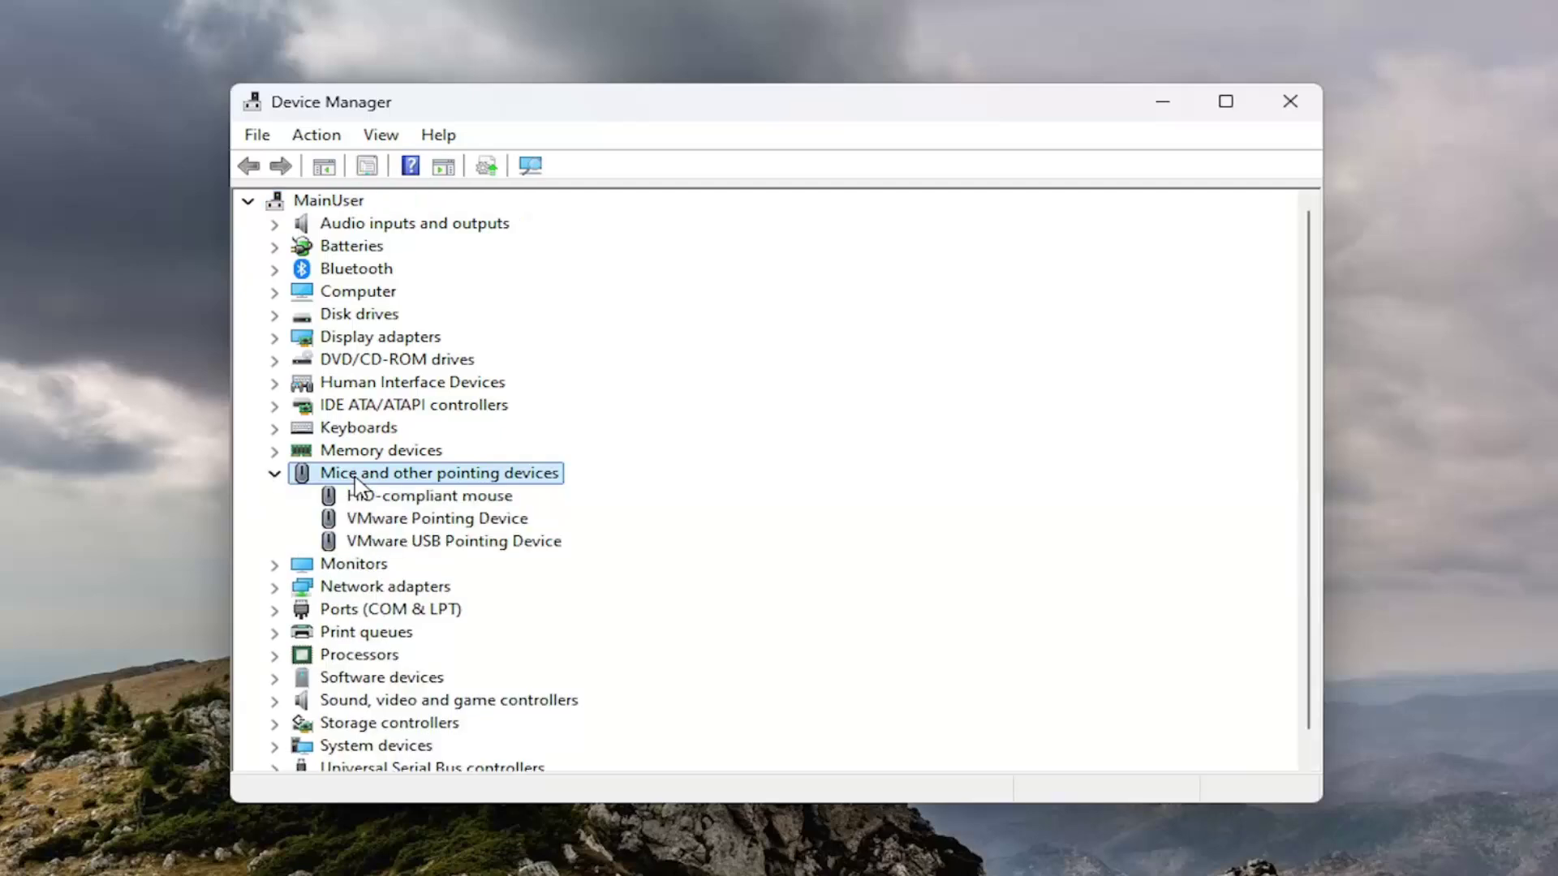
left_click(389, 499)
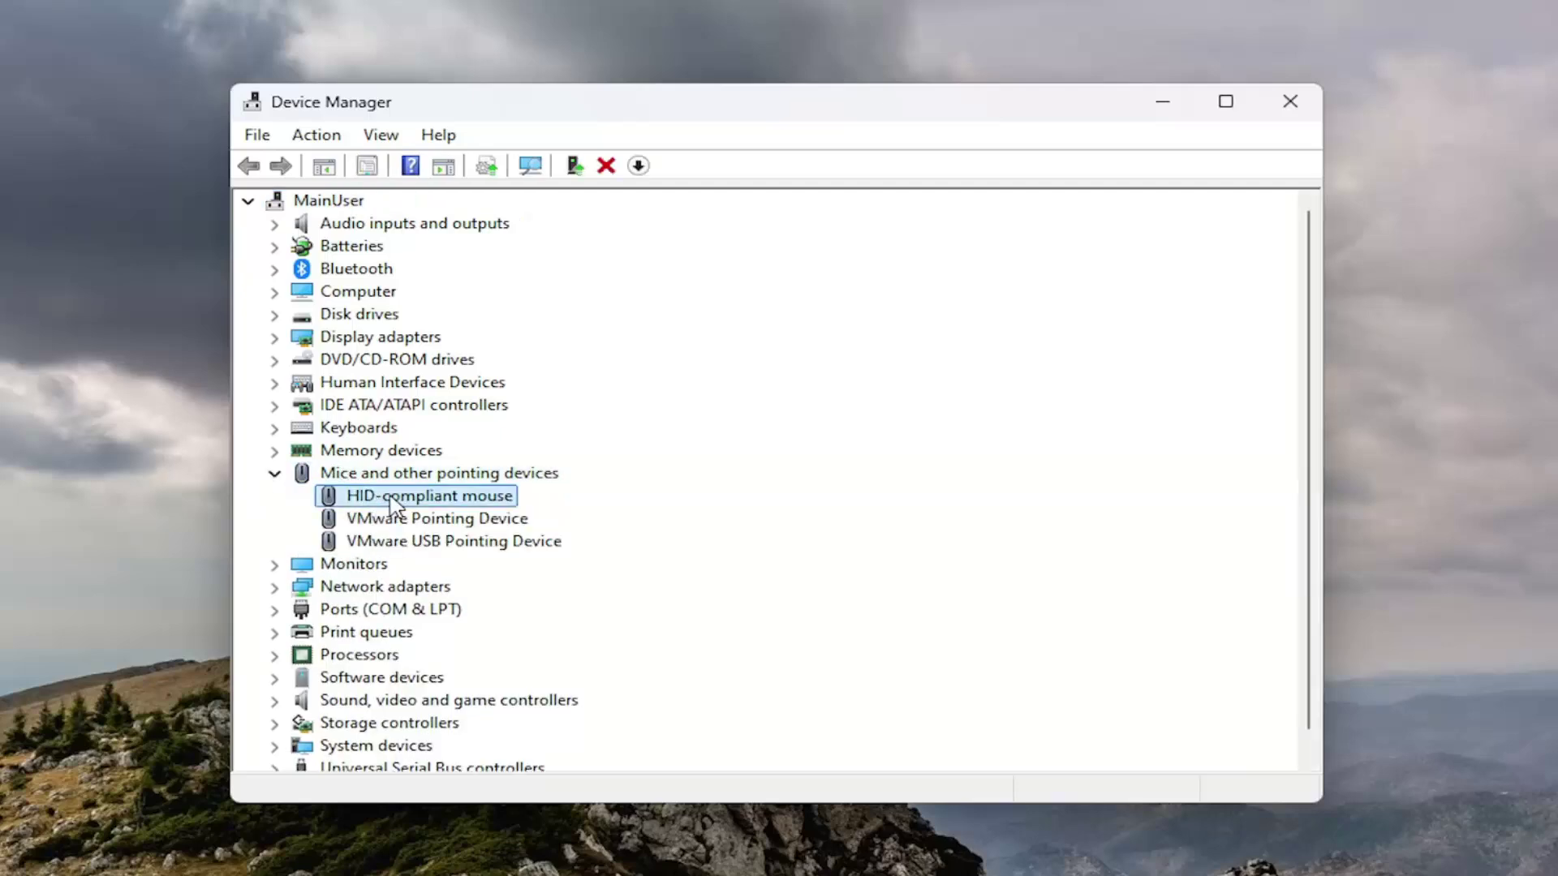
right_click(391, 503)
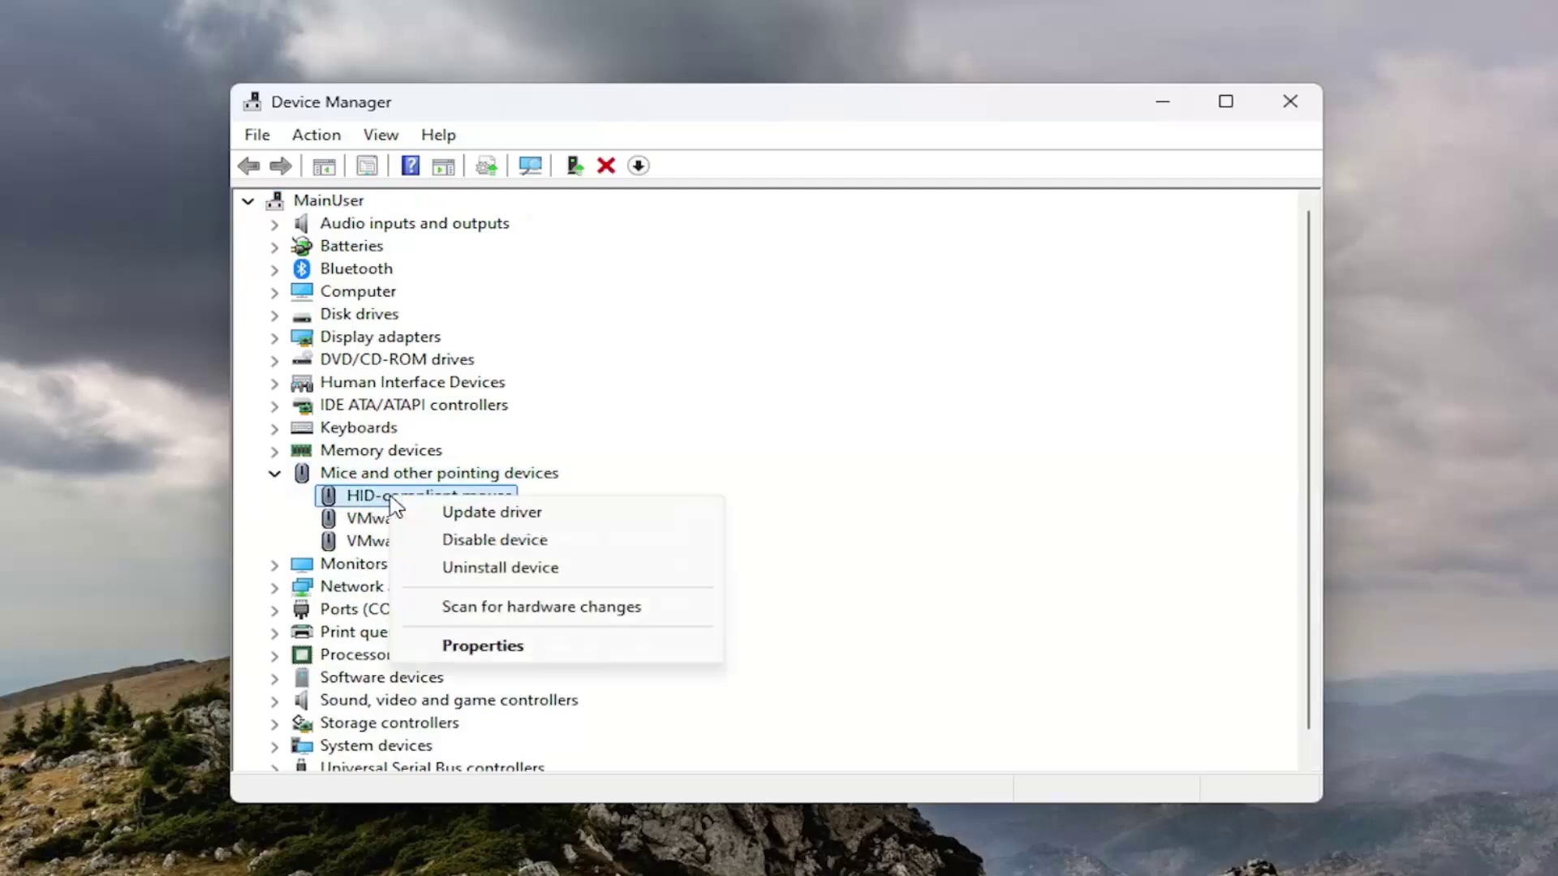
left_click(489, 569)
left_click(747, 623)
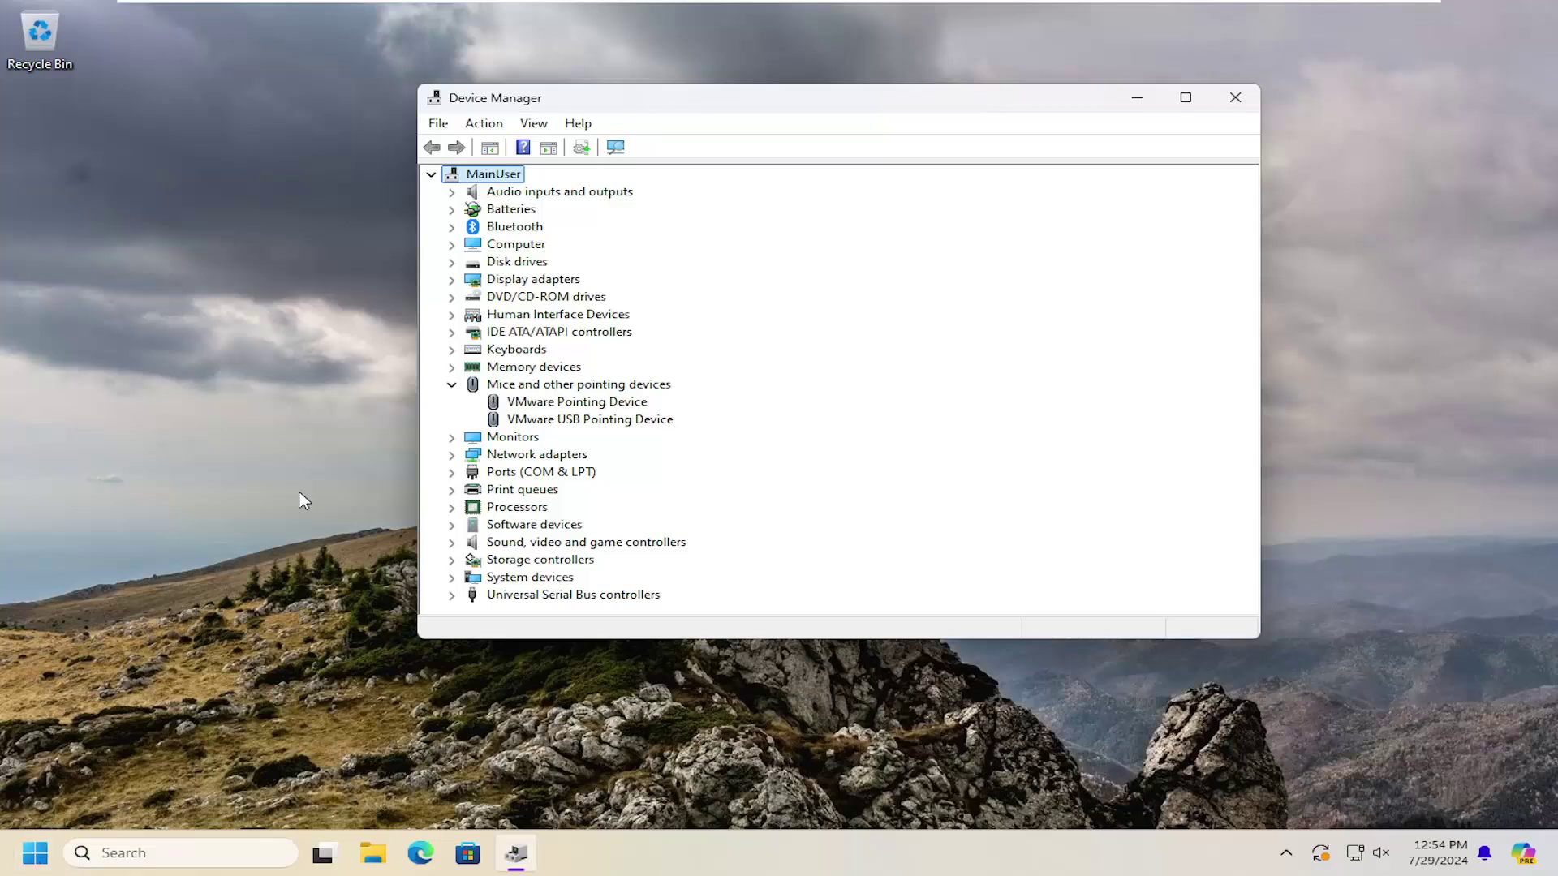
Restart Windows from the Start menu's Power options using the keyboard.
key("super")
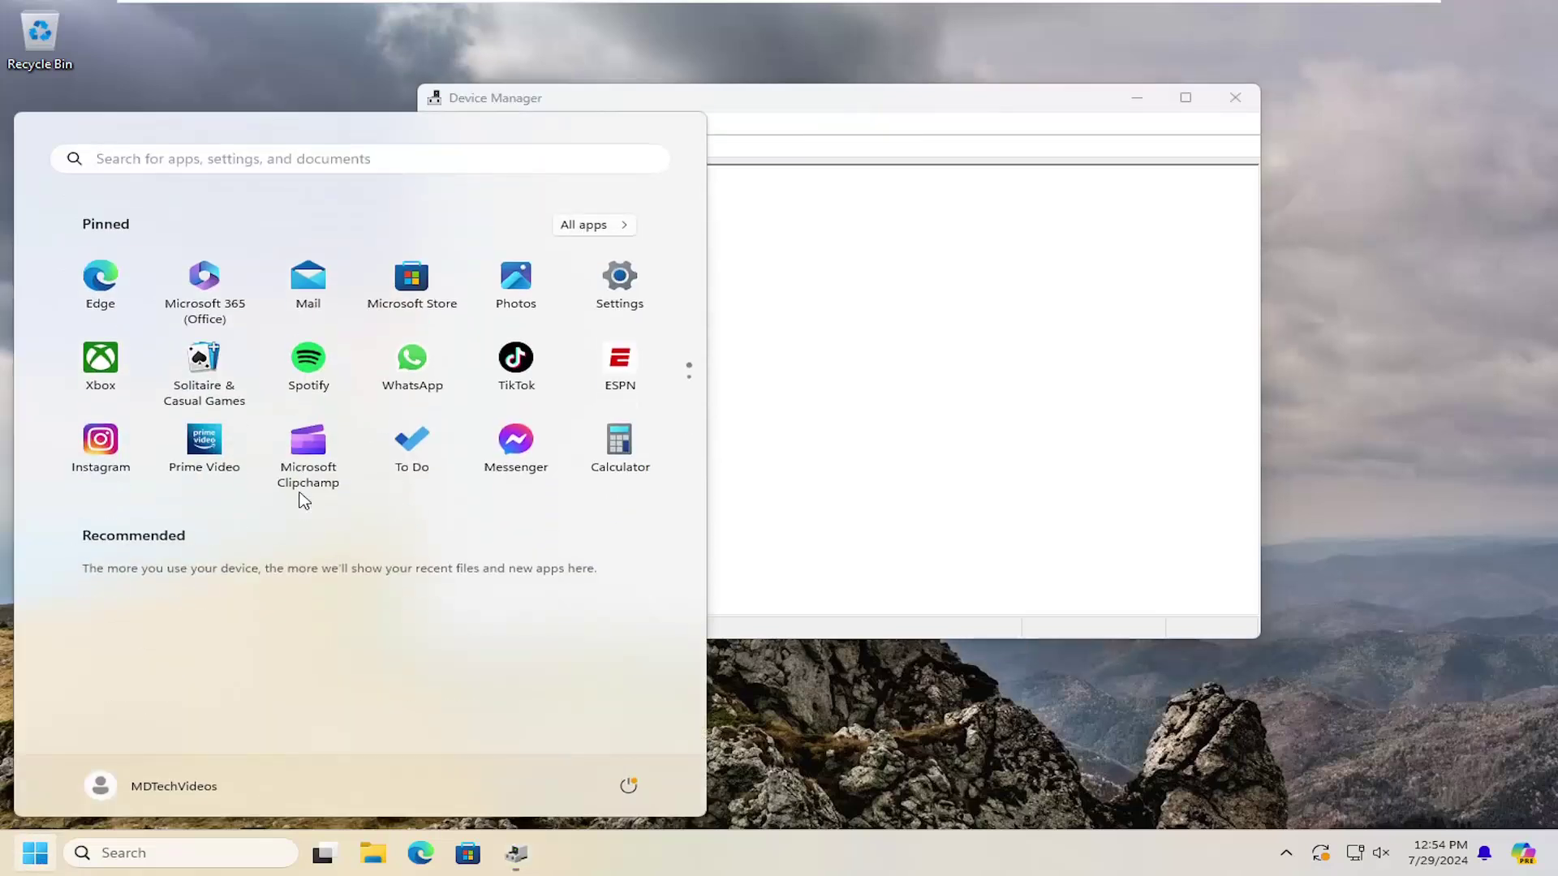
key("Tab")
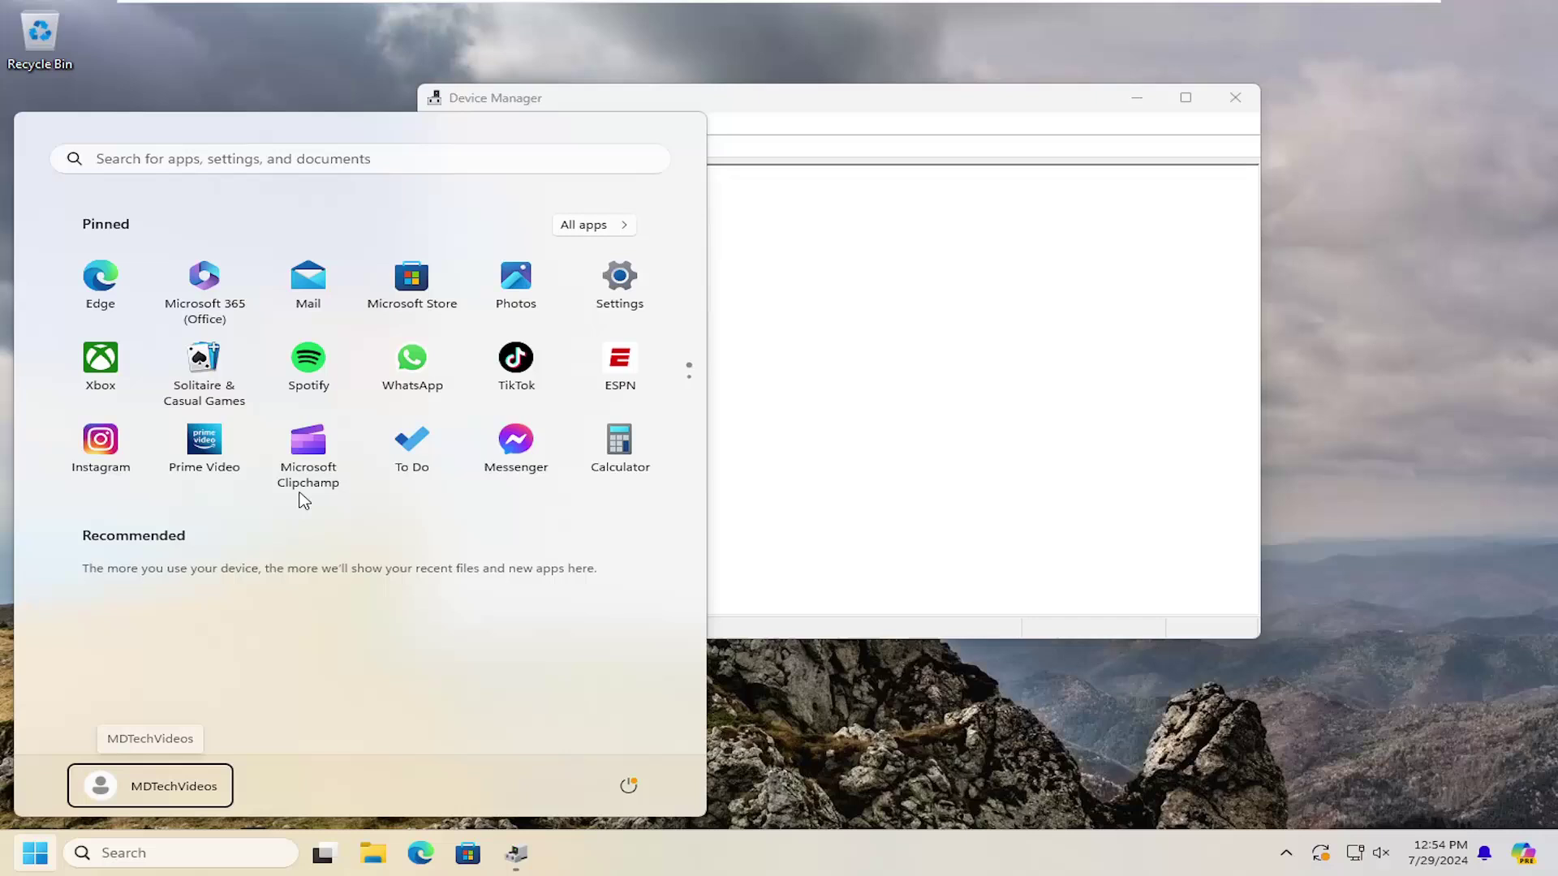
key("Right")
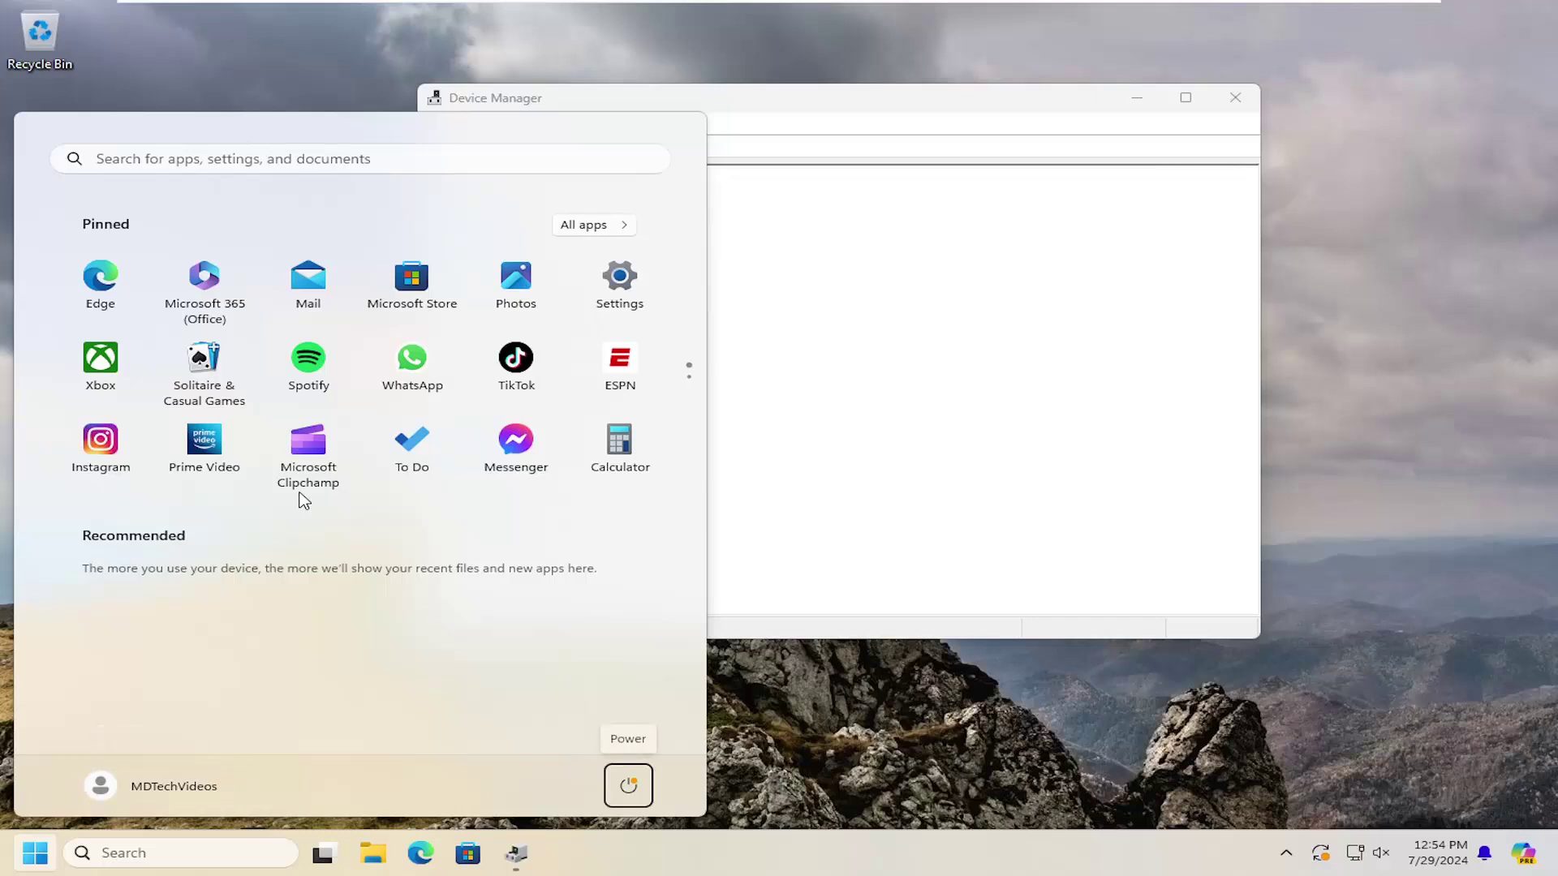
key("Return")
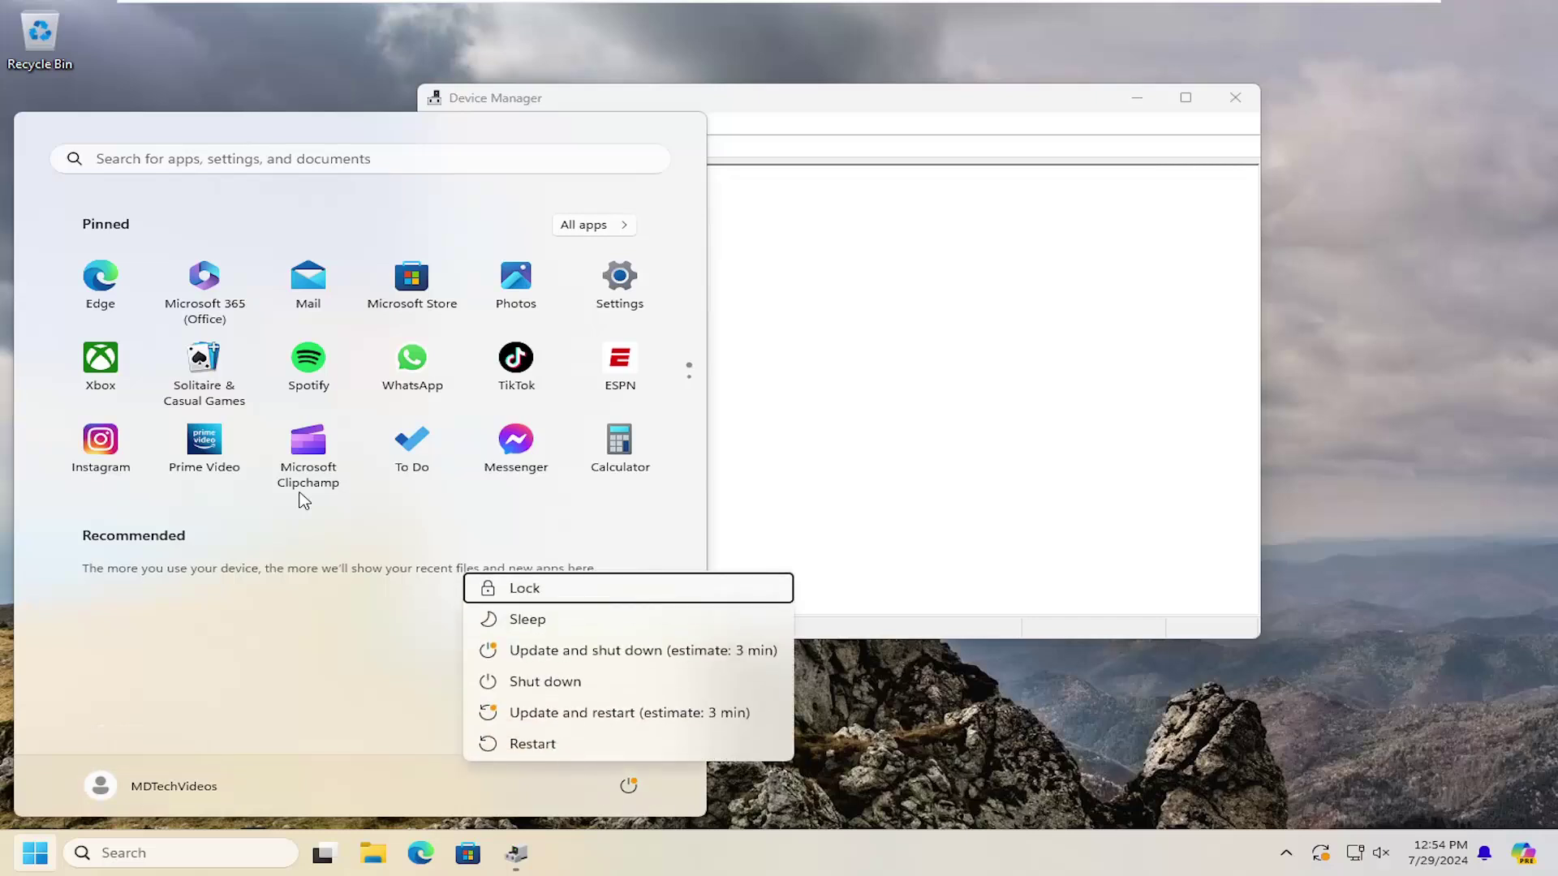
key("Down")
key("Down")
key("Down")
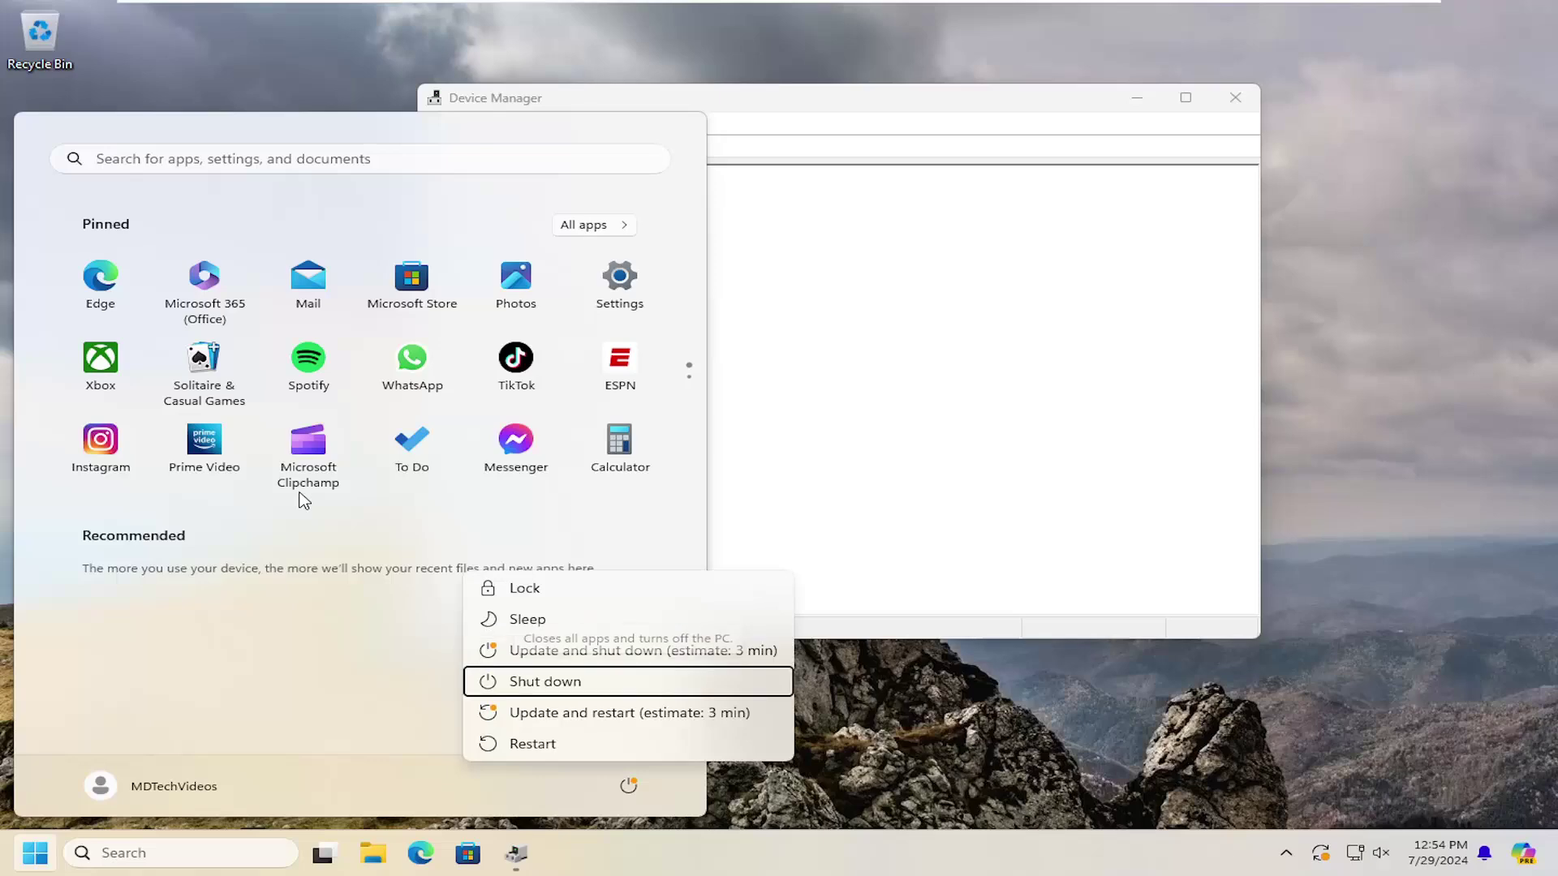
key("Down")
key("Down")
key("Return")
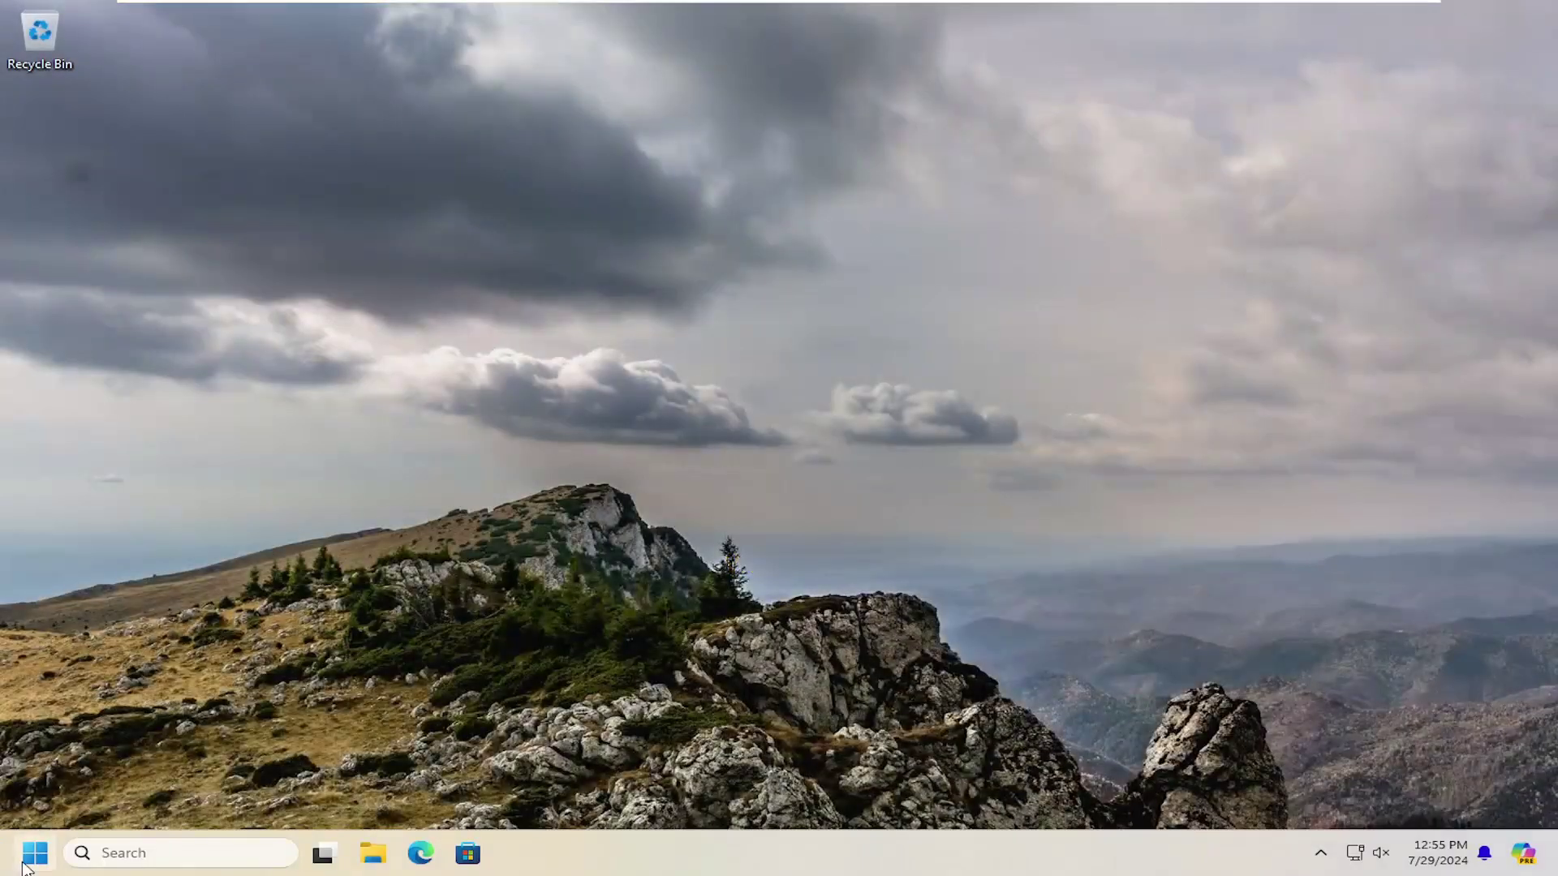
Launch Command Prompt as administrator from a Start menu search for 'cmd'.
left_click(25, 864)
left_click(25, 865)
type("cmd")
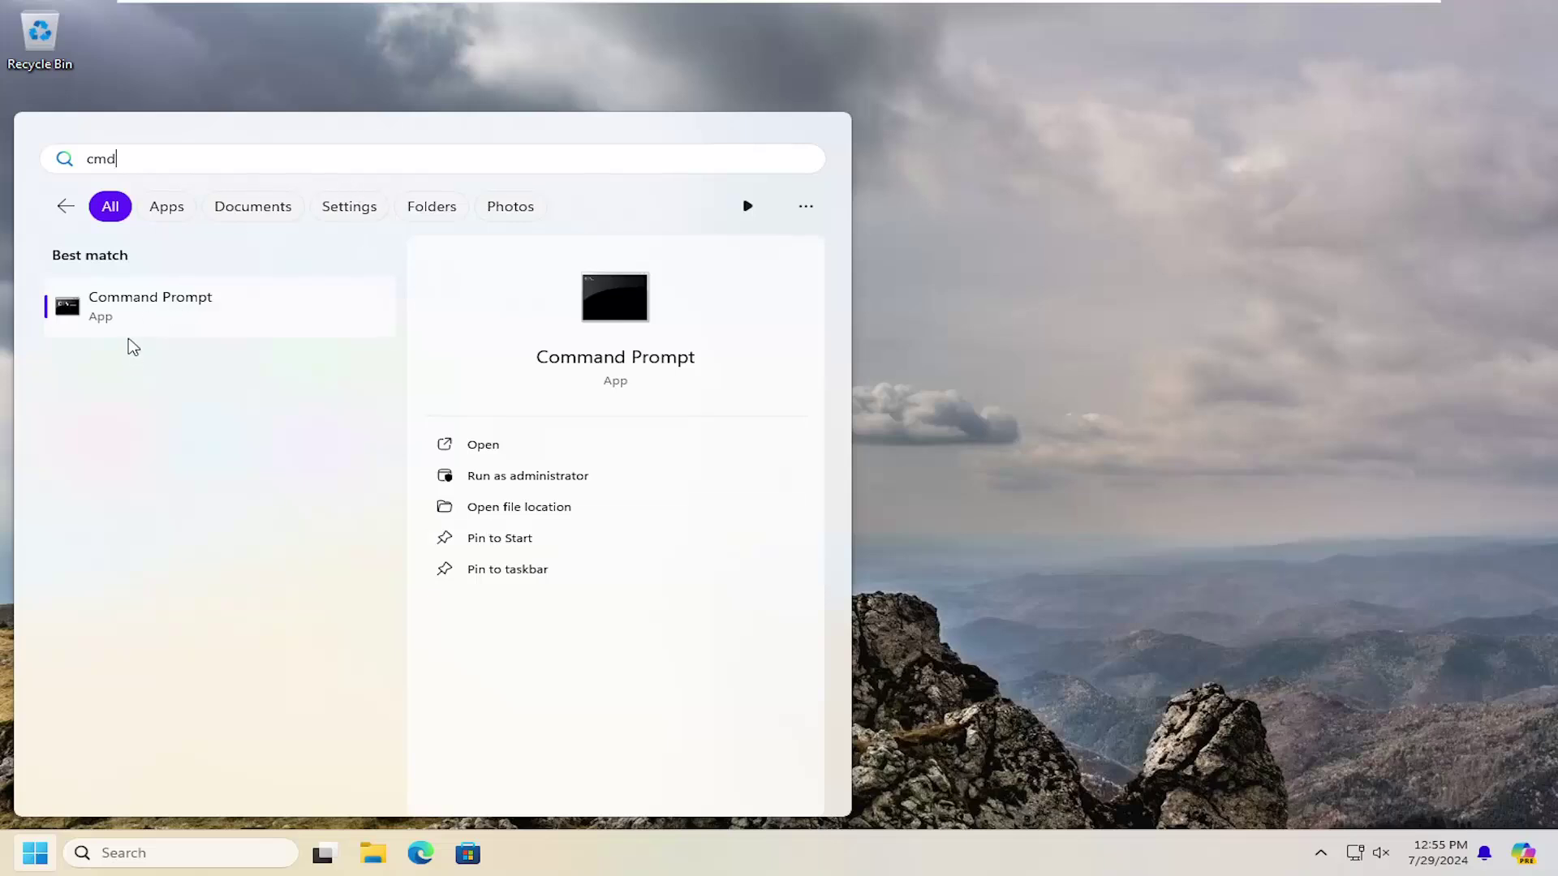
right_click(121, 305)
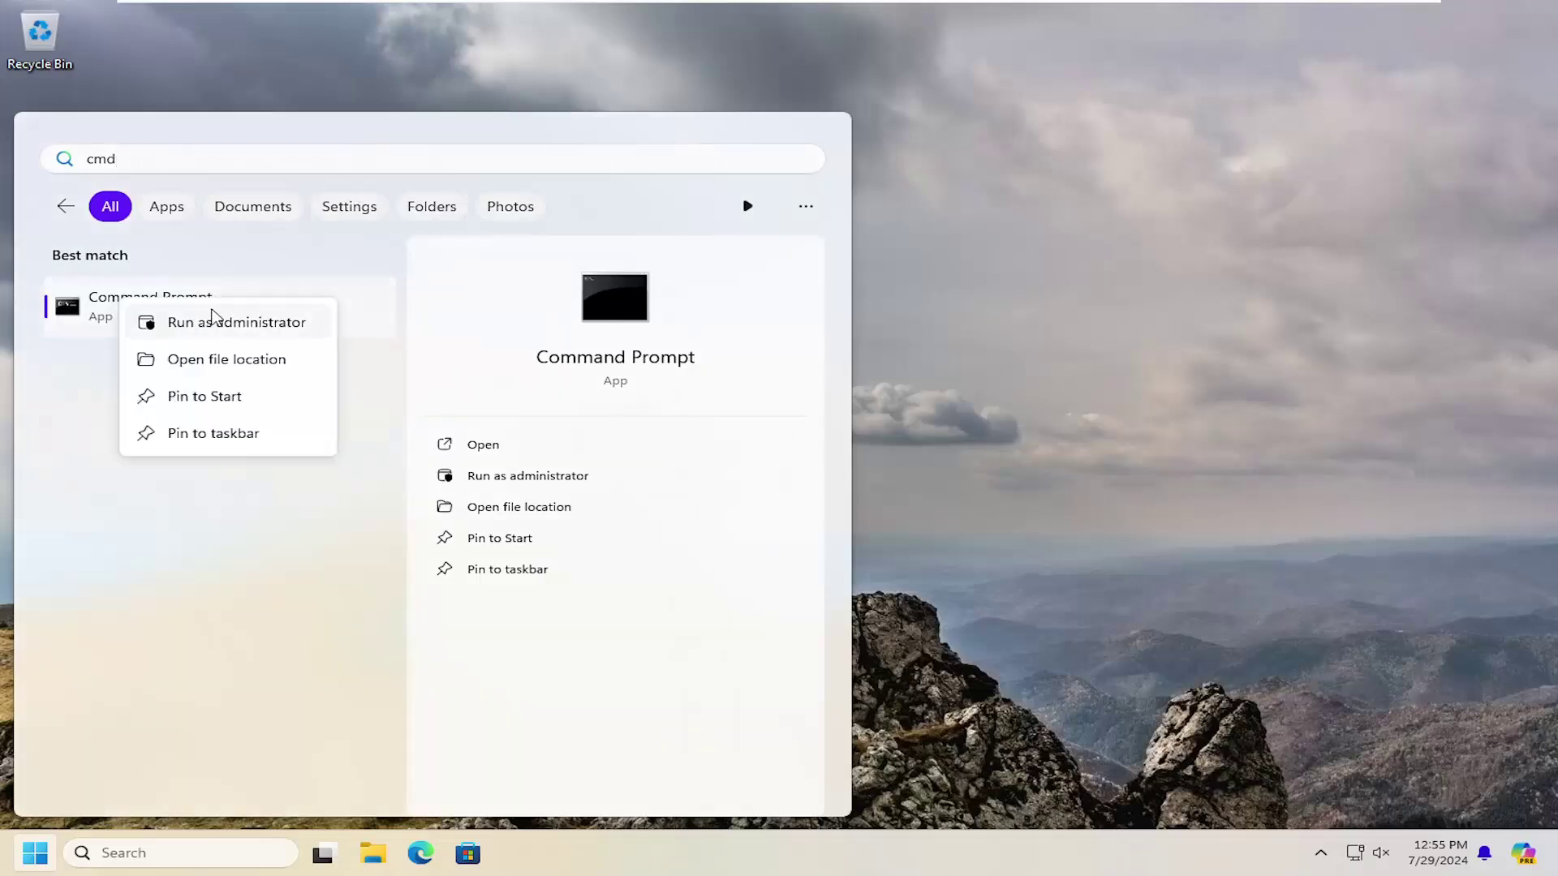
left_click(227, 327)
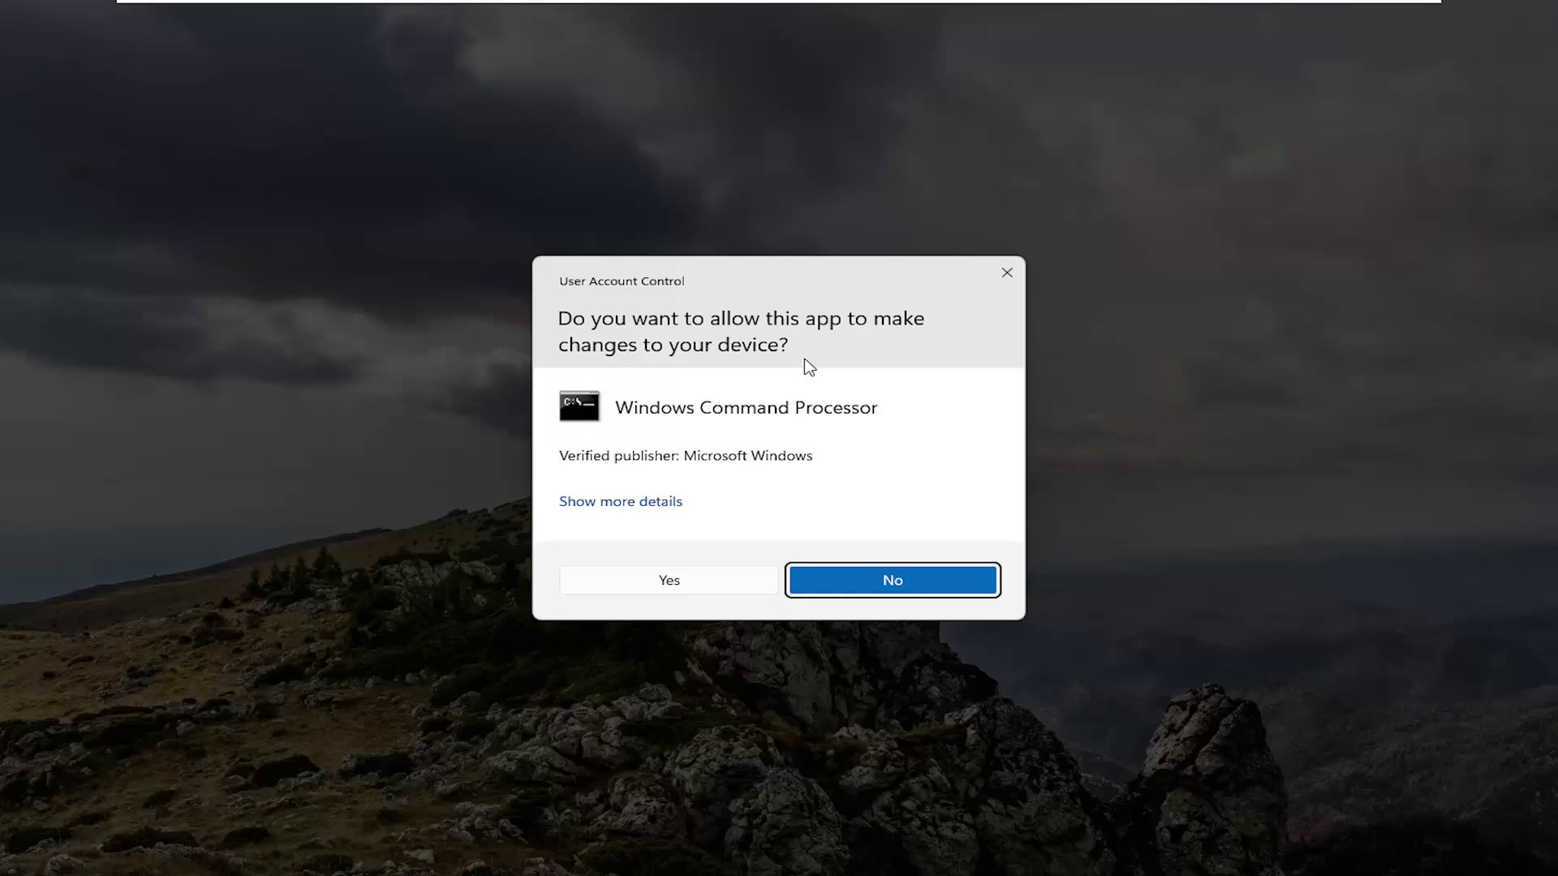
Approve UAC and run 'msdt.exe -id DeviceDiagnostic' in the administrator Command Prompt.
left_click(671, 580)
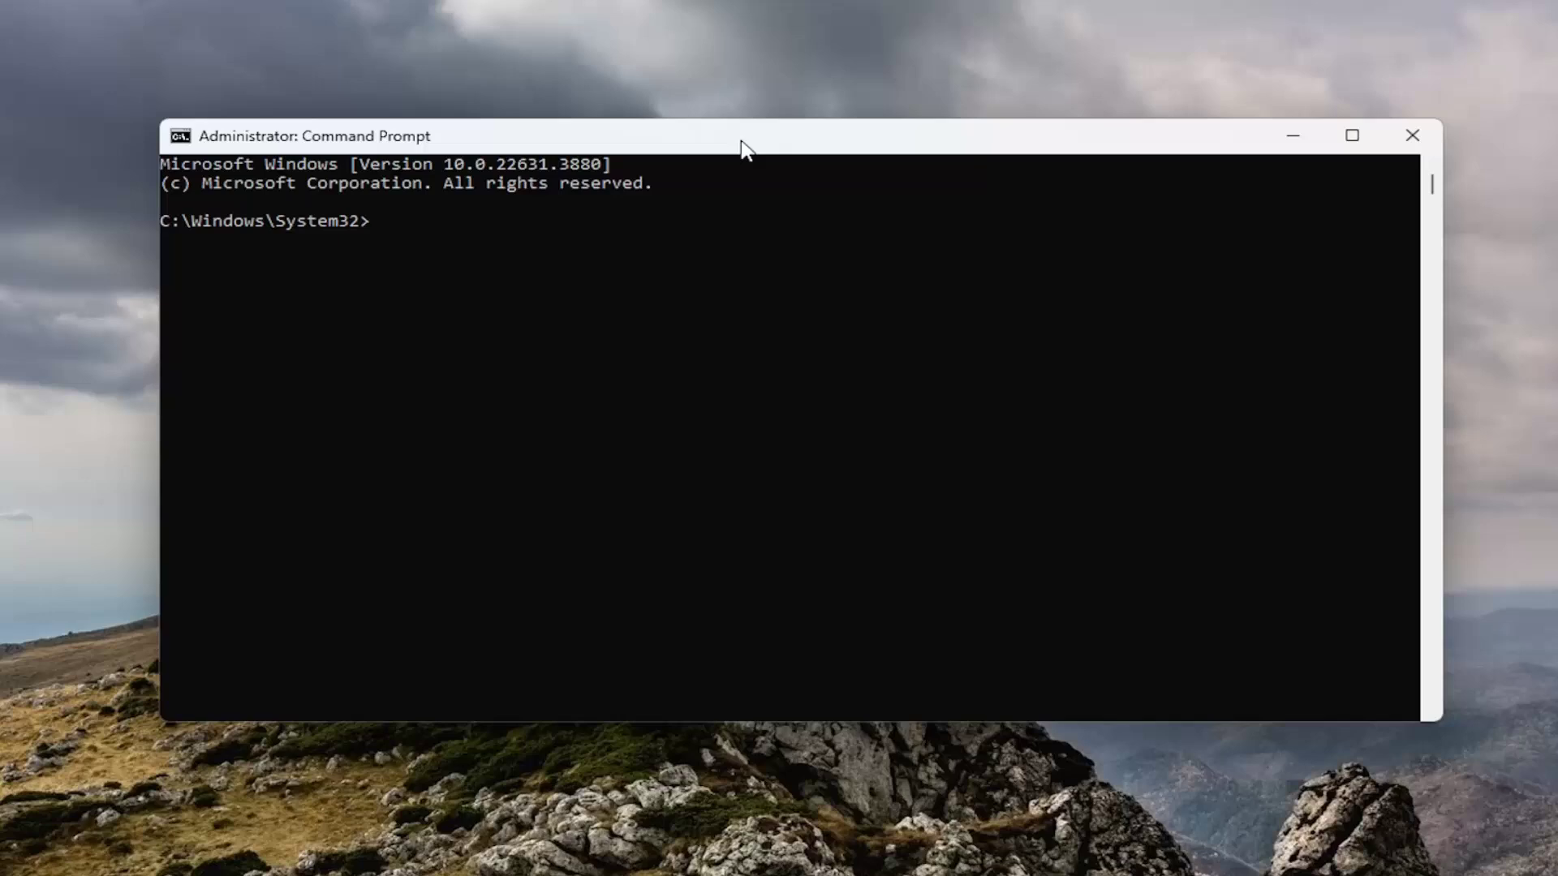
right_click(743, 149)
left_click(1043, 374)
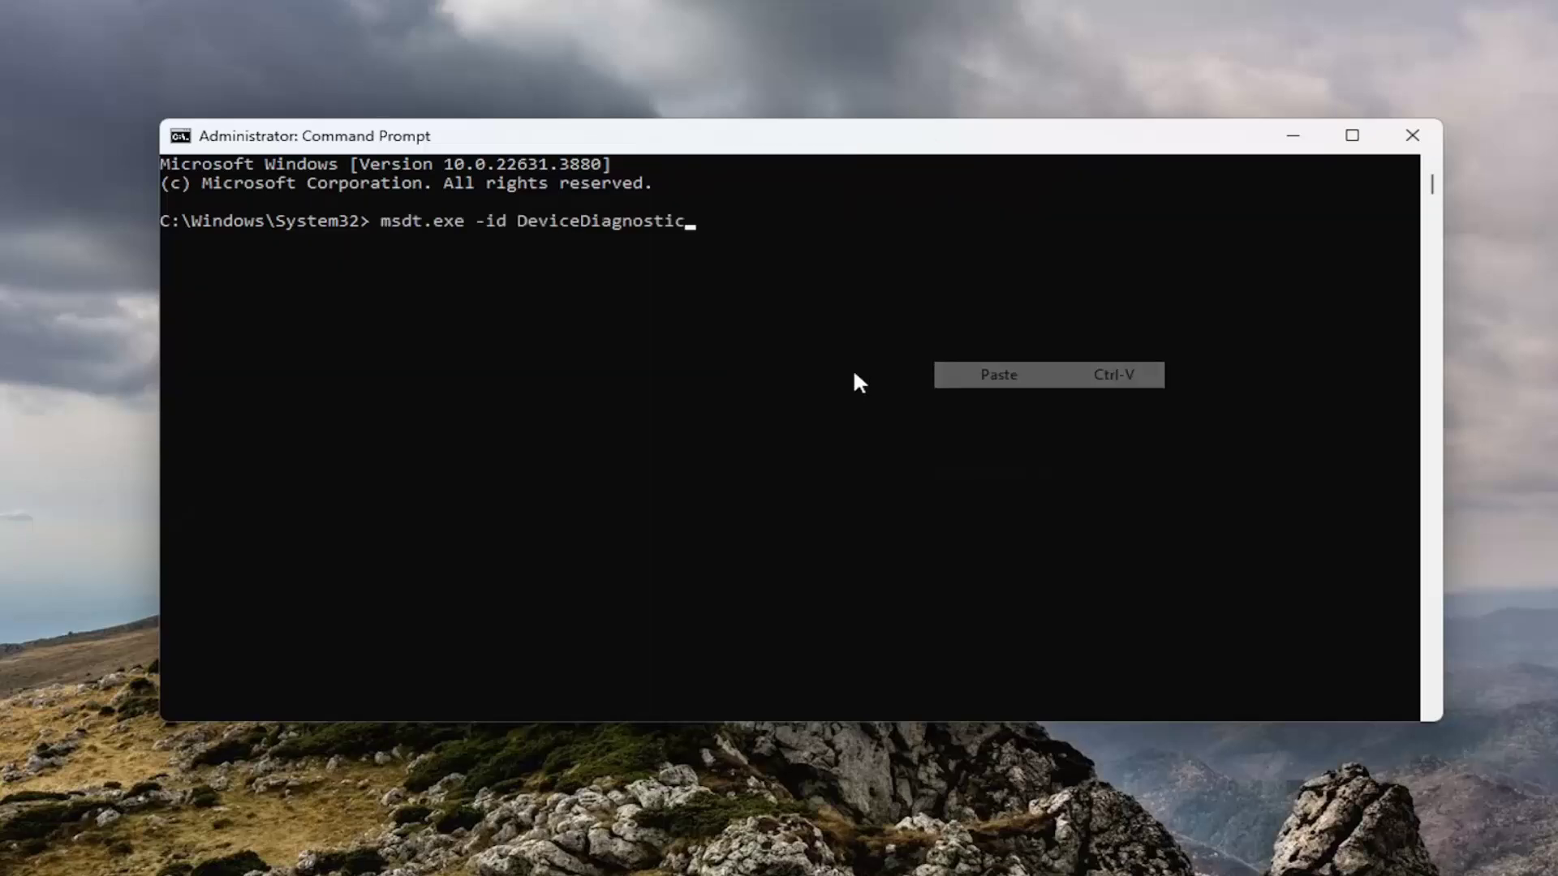
key("Return")
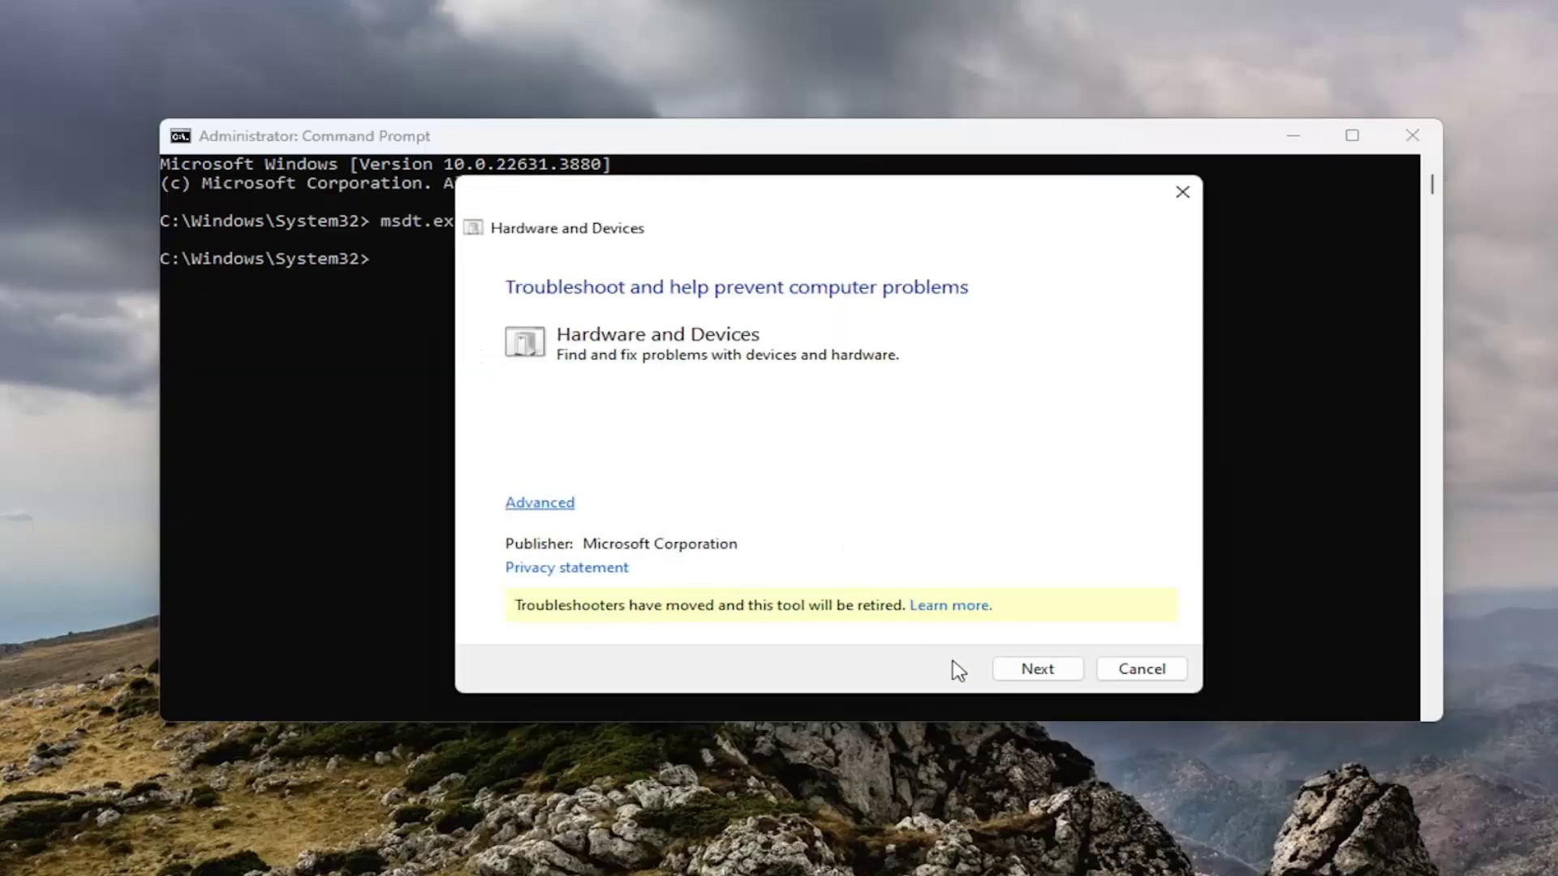
Start the hardware scan with repairs applied automatically, then close Command Prompt.
left_click(547, 504)
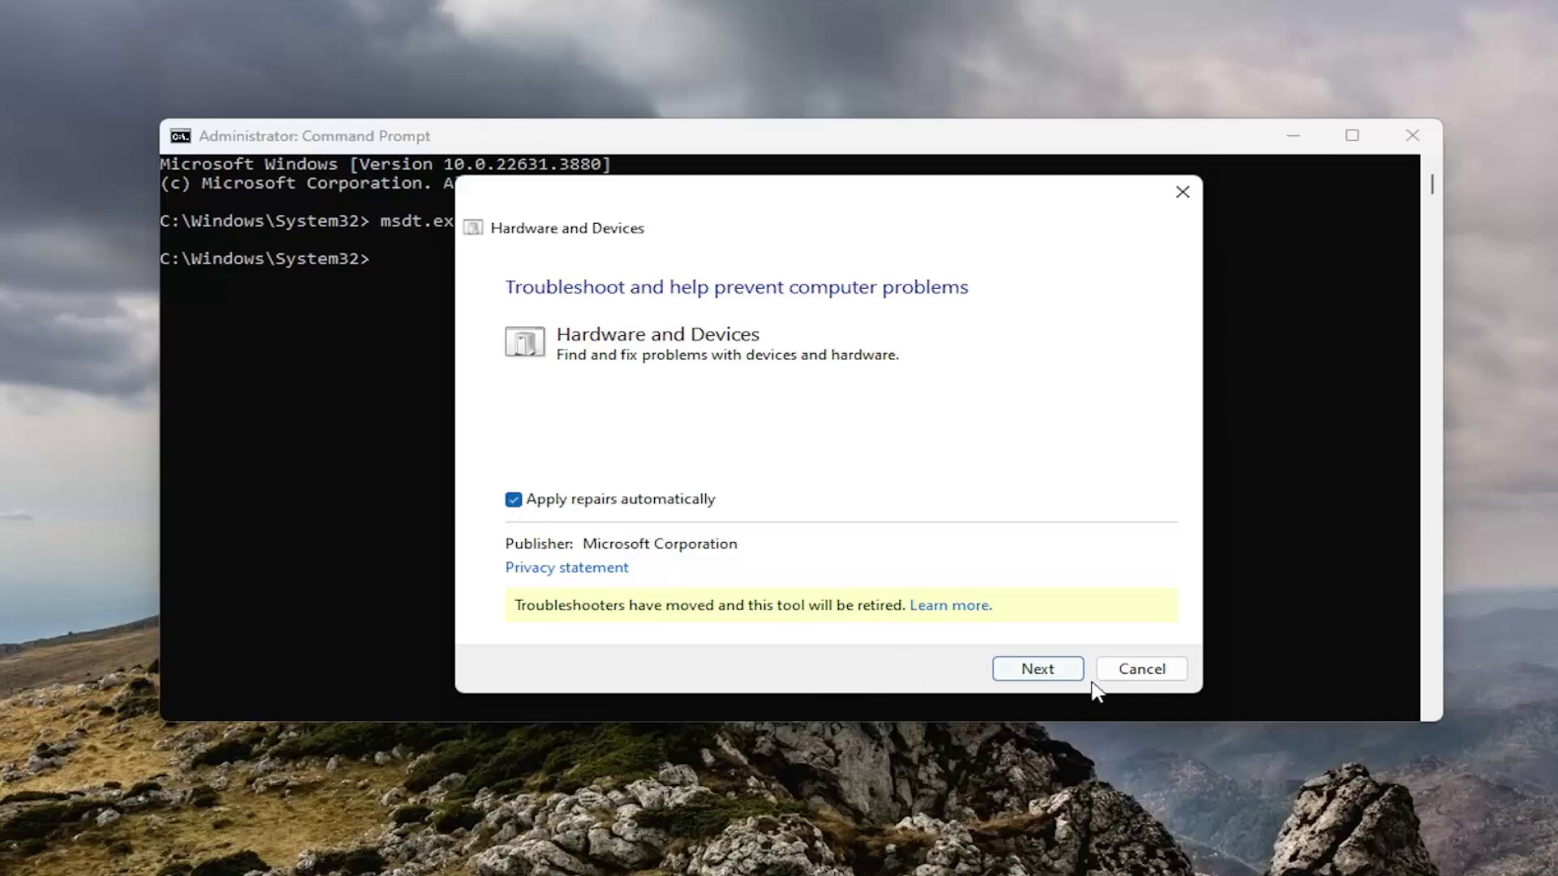
left_click(1036, 669)
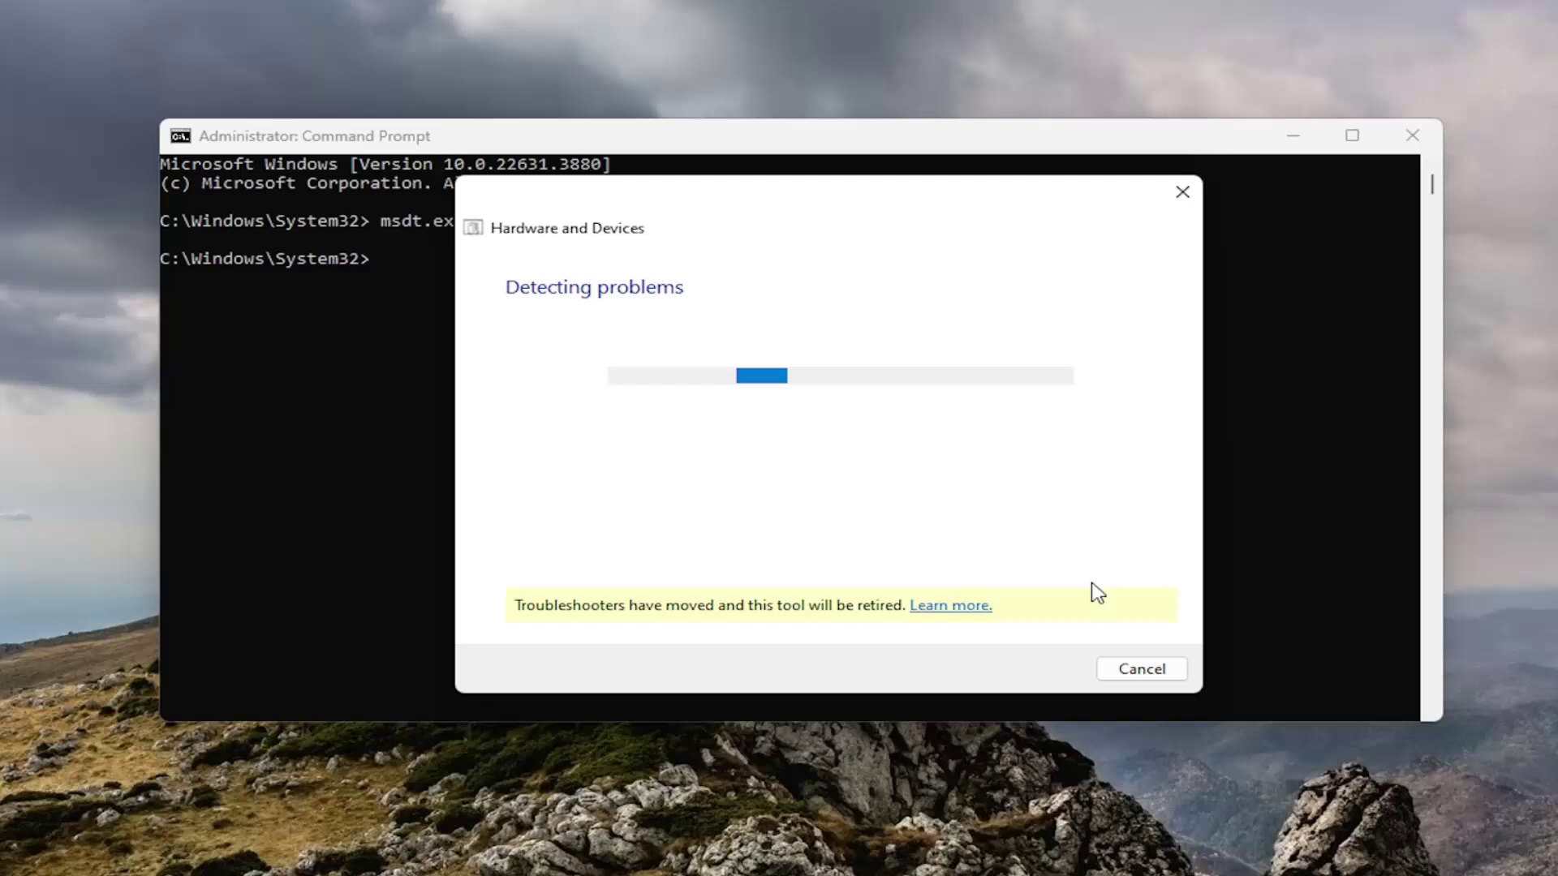
left_click(1416, 136)
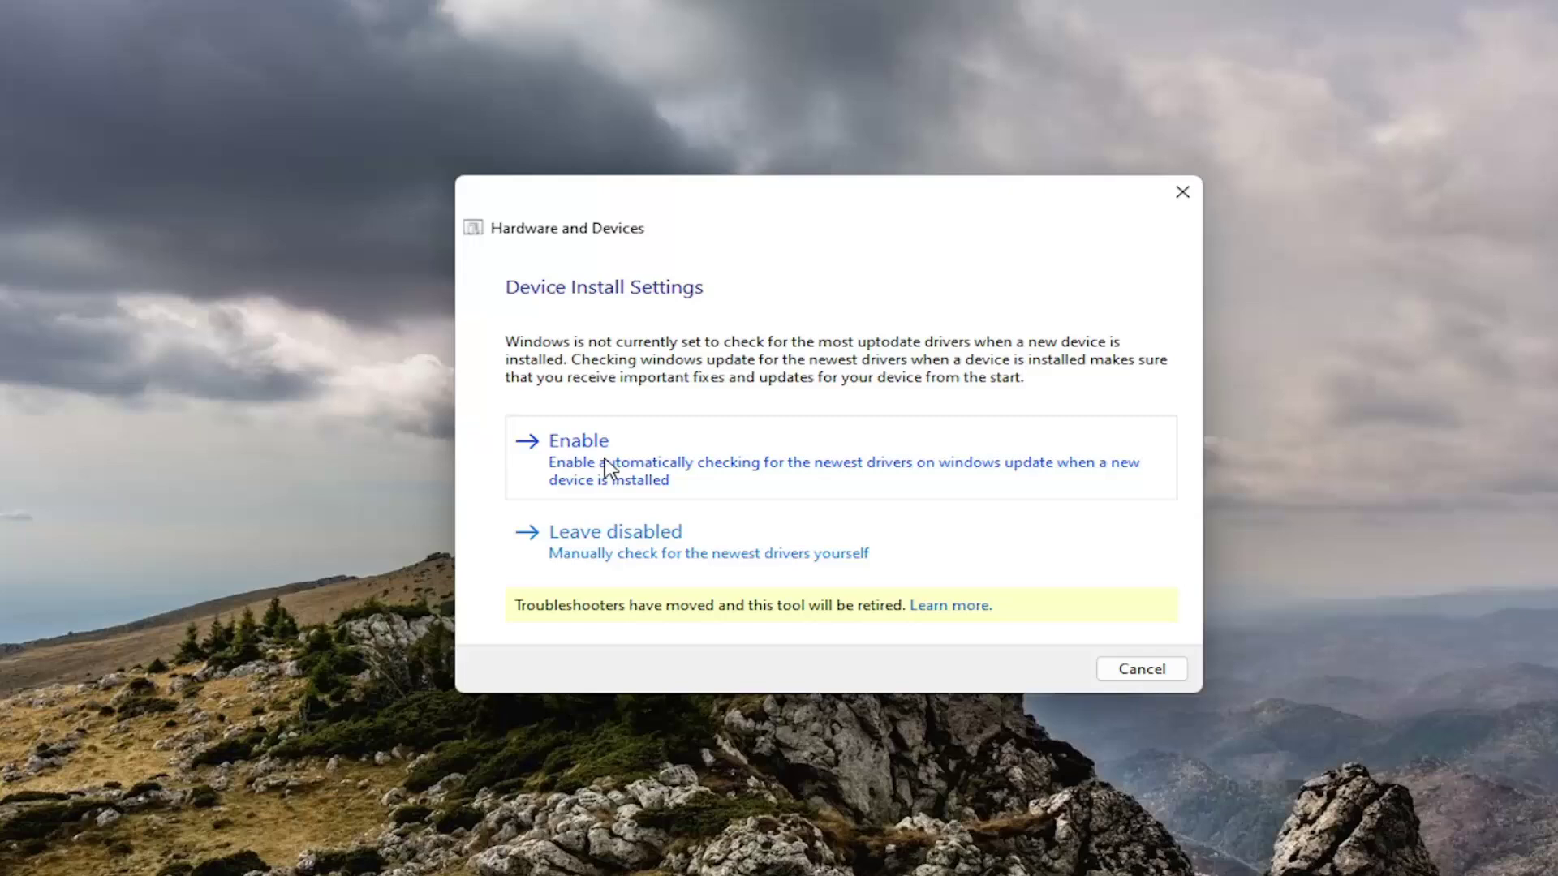
Enable automatic checking for the newest drivers under Device Install Settings.
left_click(571, 463)
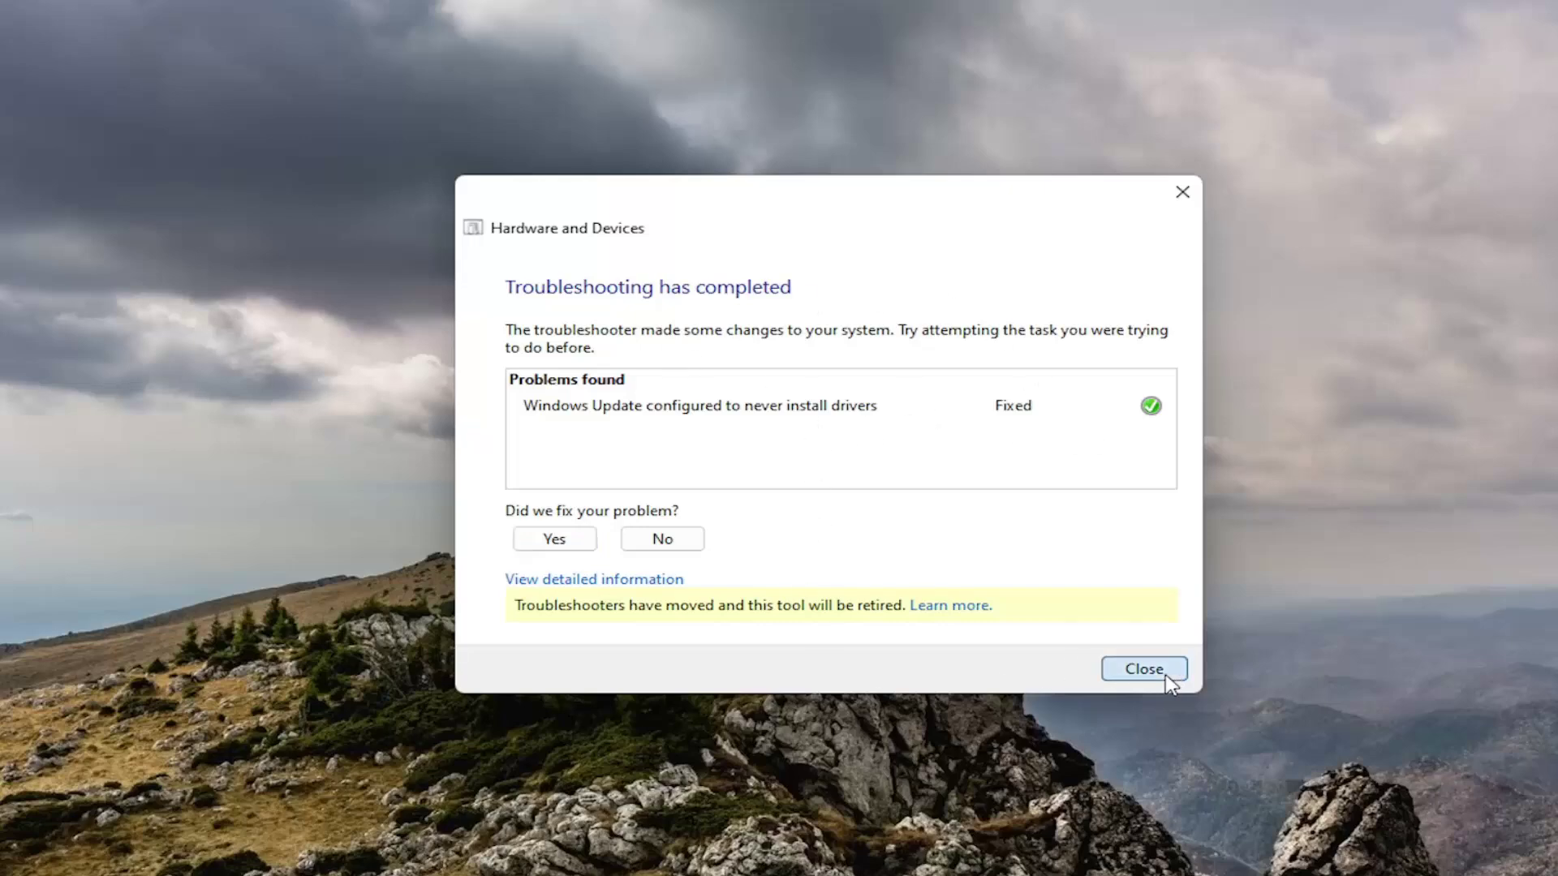
Close the finished troubleshooter and bring up the Start button's quick link menu.
left_click(1145, 669)
right_click(37, 856)
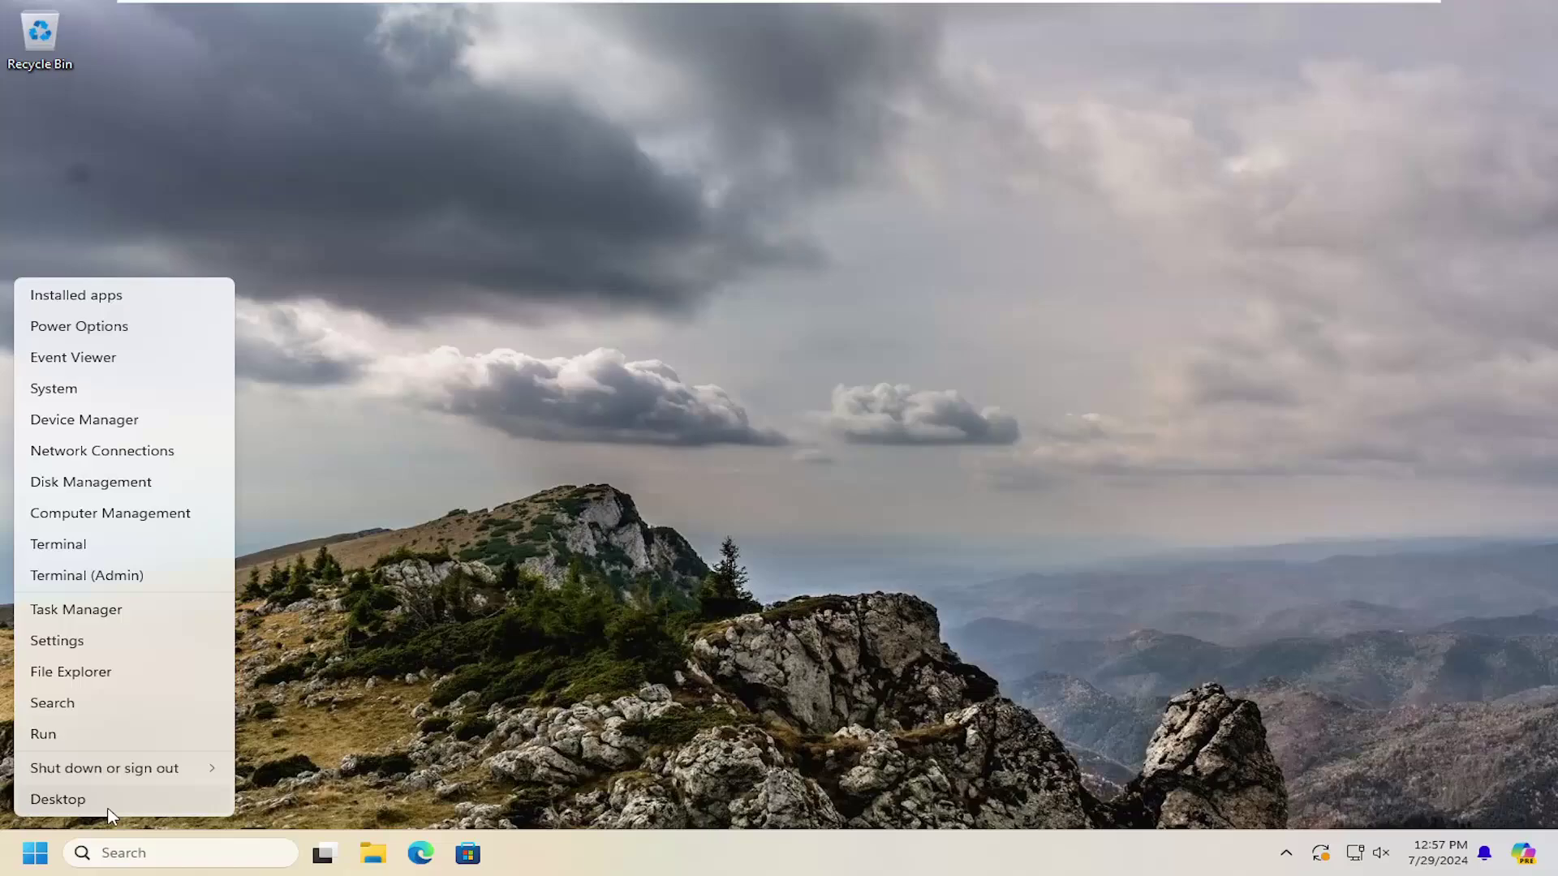